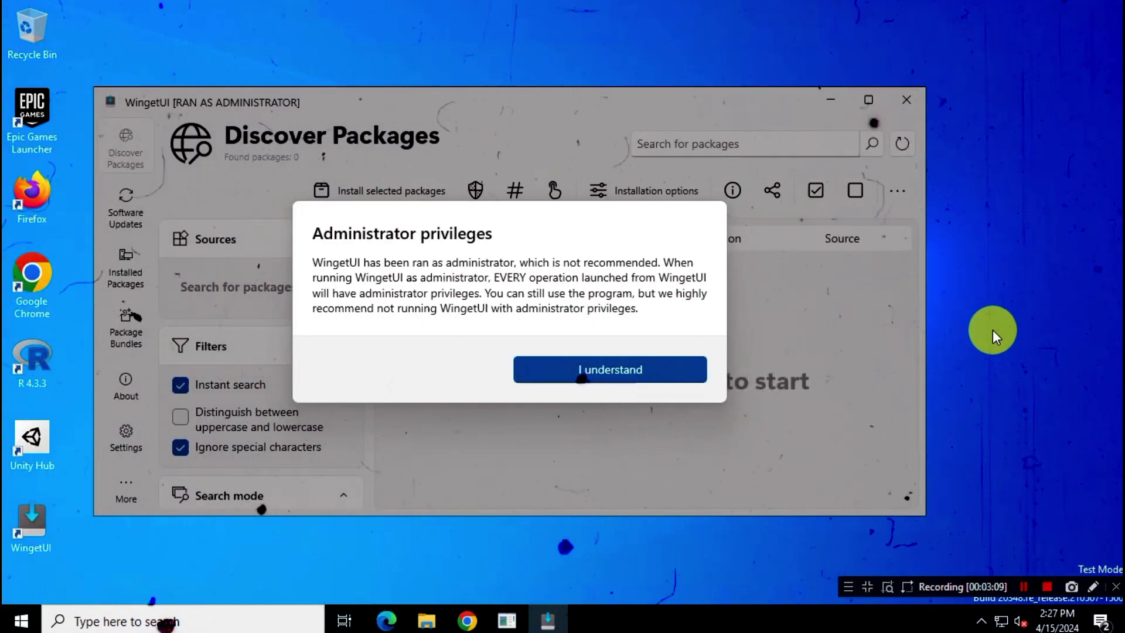
# Dismiss the administrator privileges warning and the UnigetUI rename notice
pyautogui.click(684, 380)
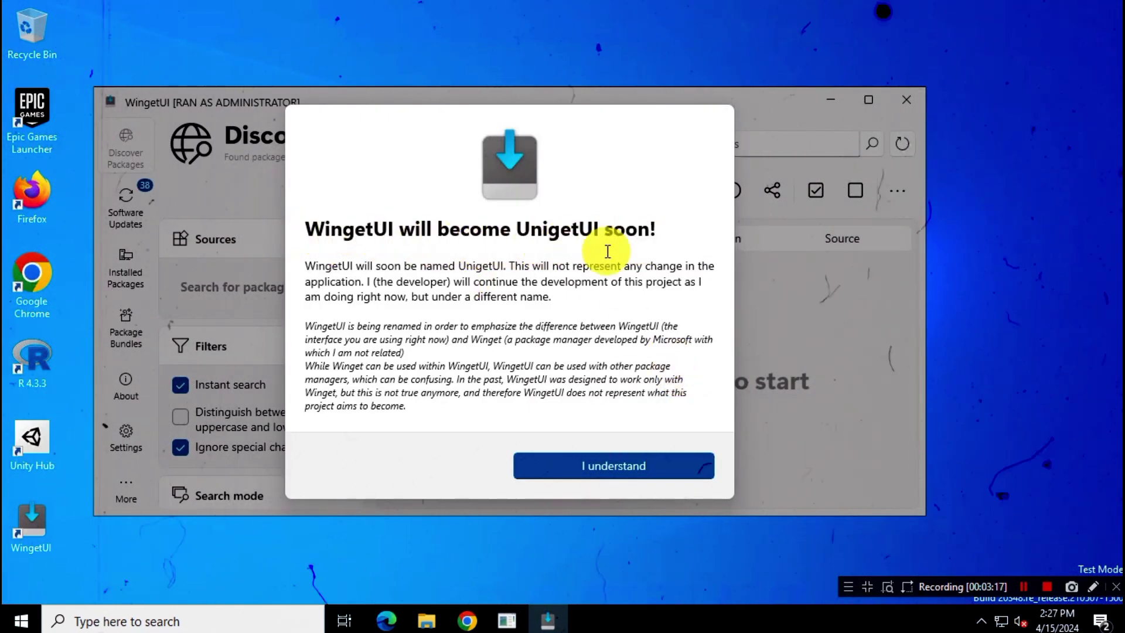
pyautogui.click(687, 466)
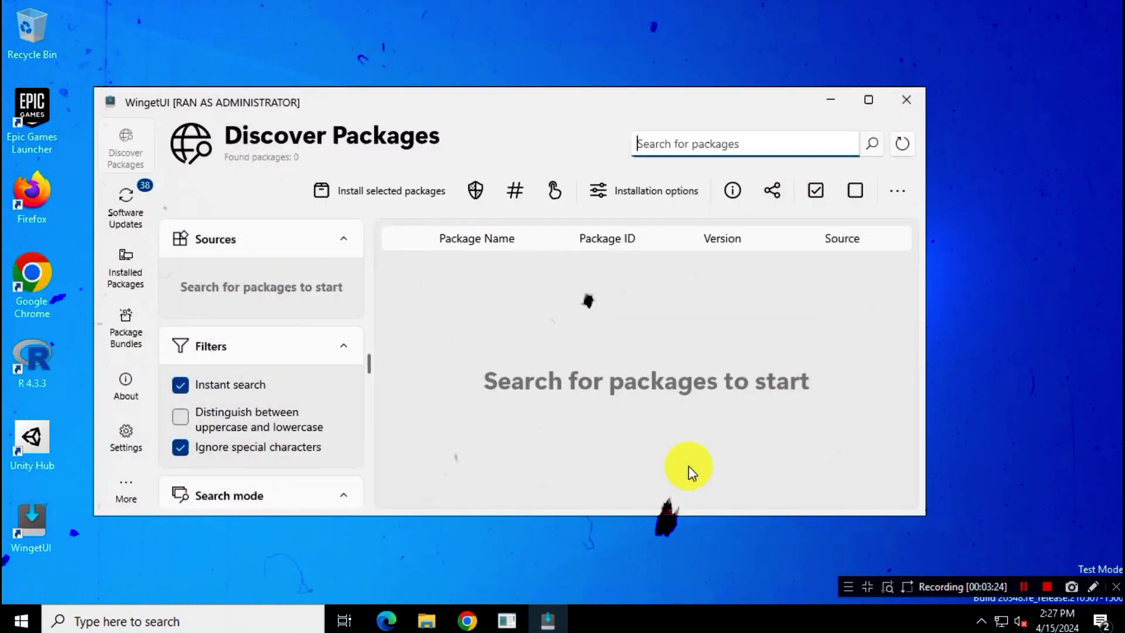
# Maximize the window and scroll down through the marticliment/WingetUI repository README
pyautogui.click(868, 104)
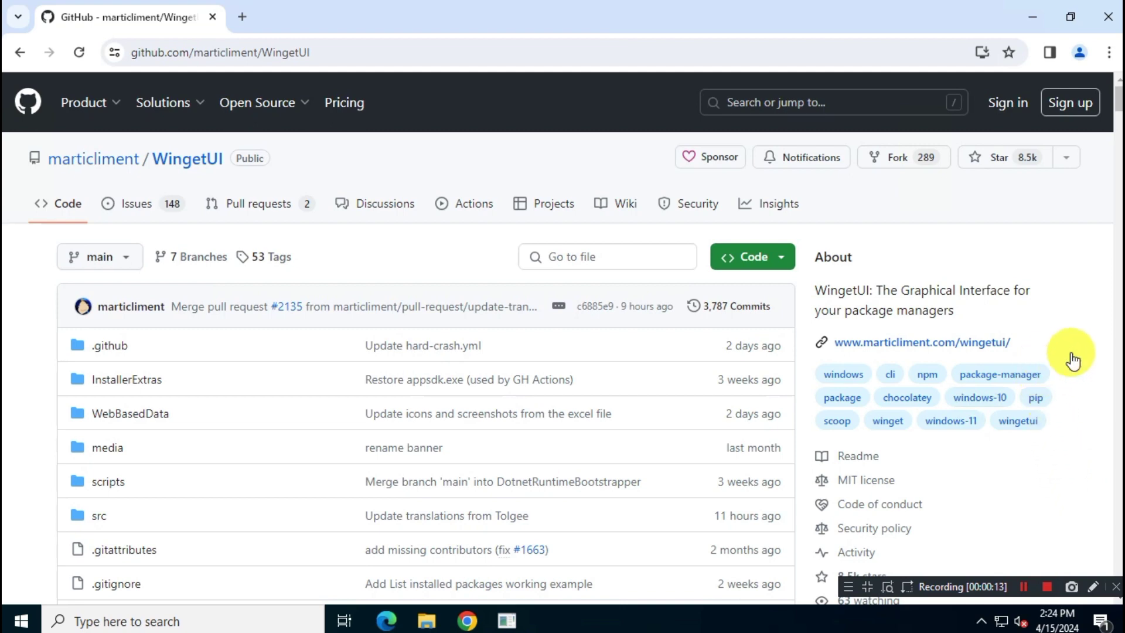
pyautogui.scroll(-4, 1091, 418)
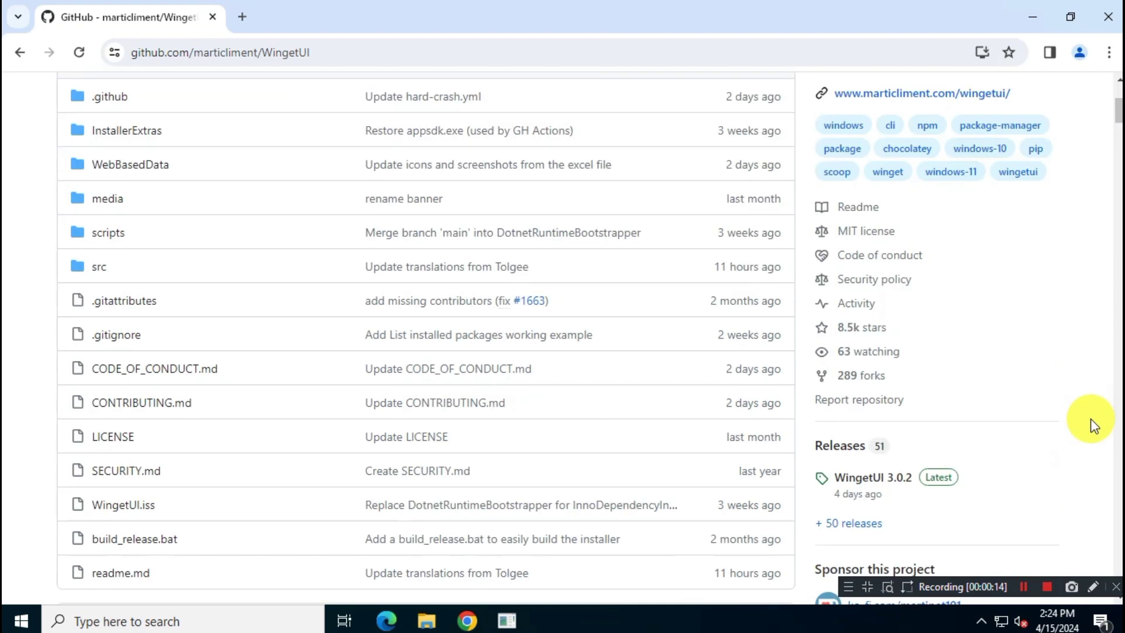
pyautogui.scroll(-5, 1091, 418)
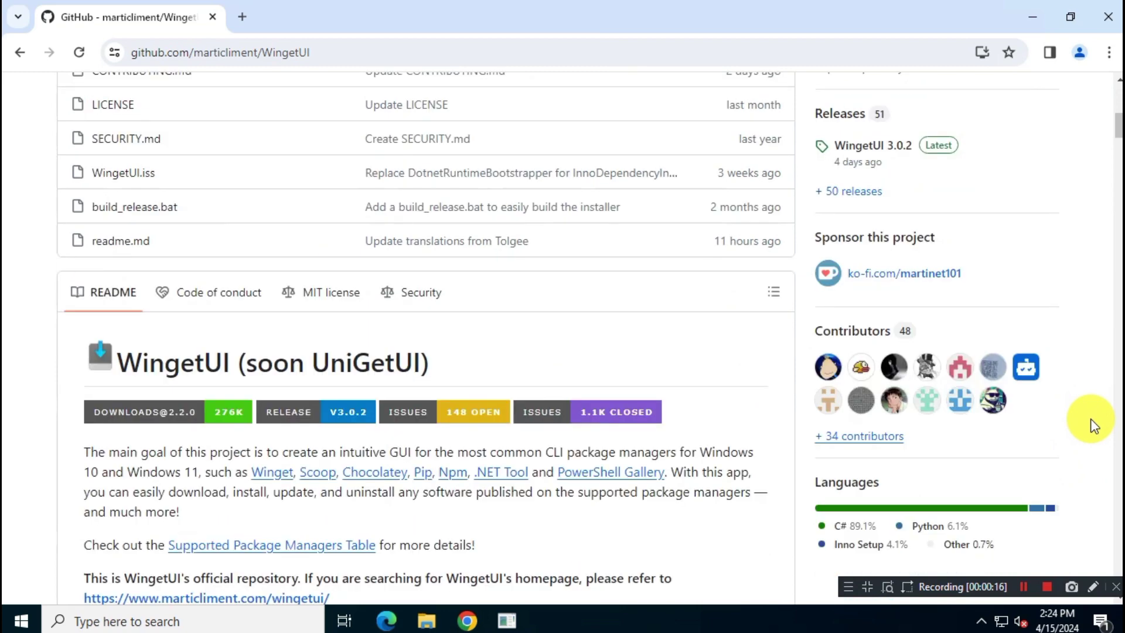
pyautogui.scroll(-3, 1091, 418)
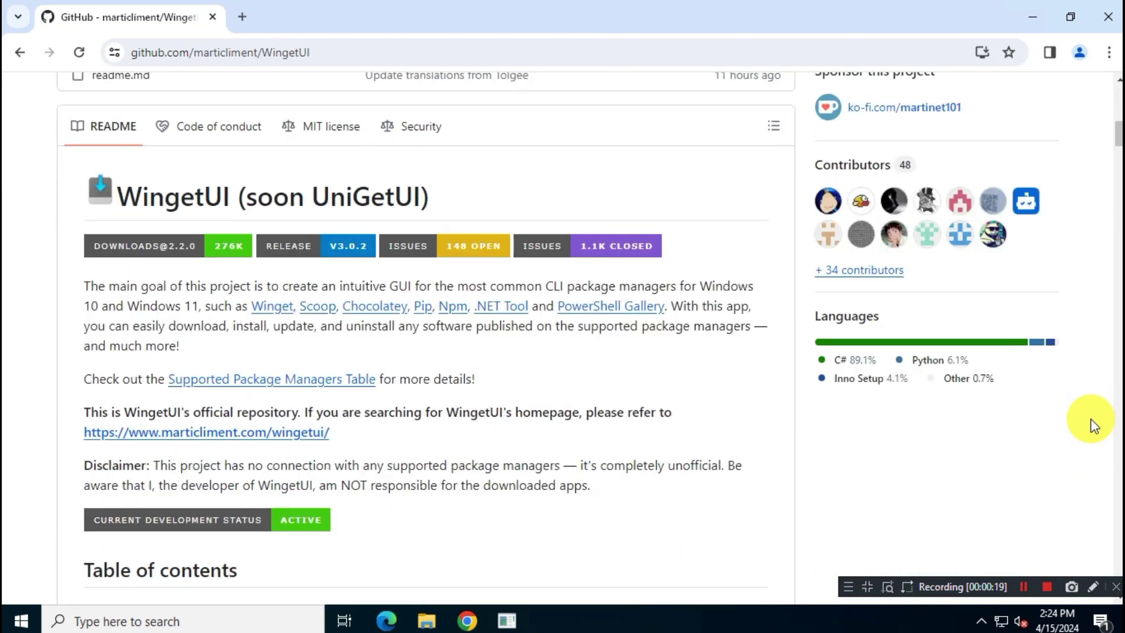
pyautogui.scroll(-5, 1091, 418)
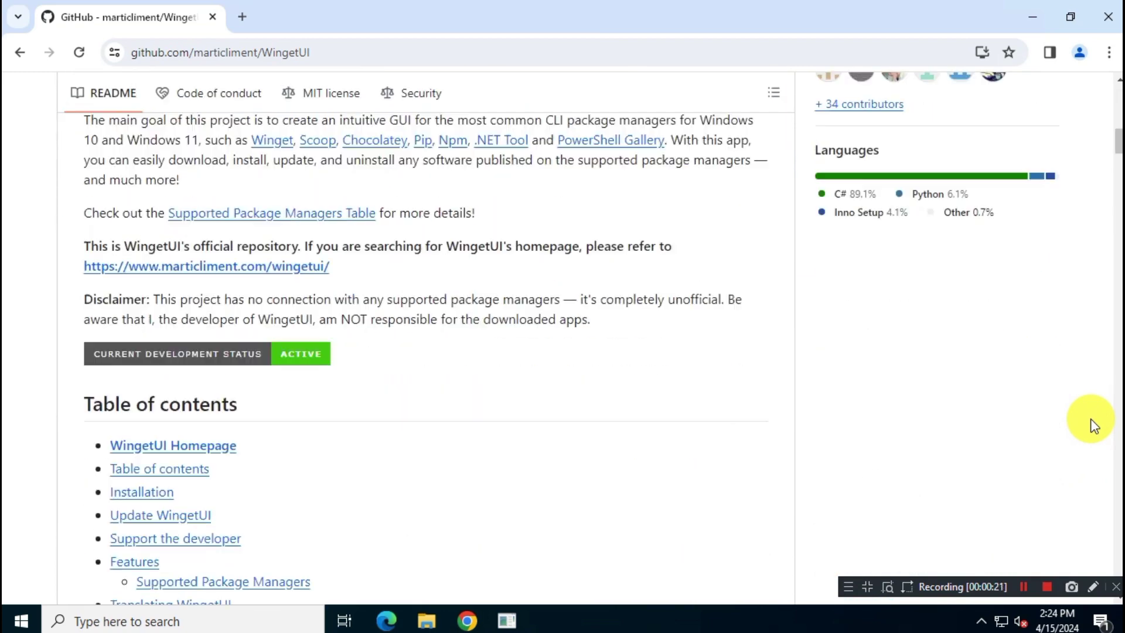
pyautogui.scroll(-4, 1091, 418)
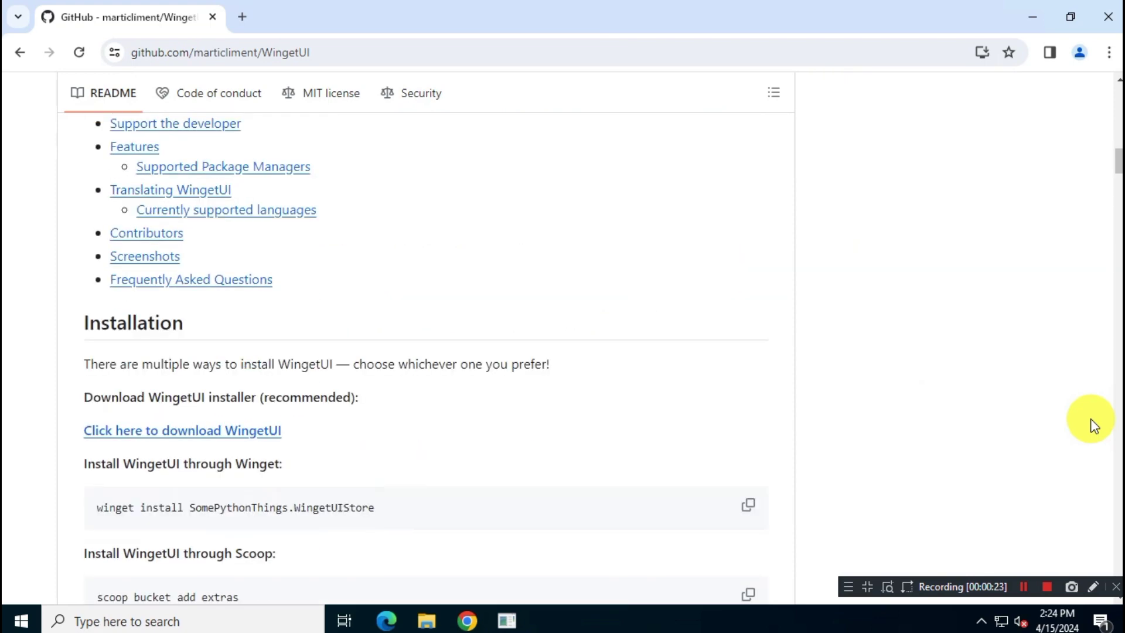
pyautogui.scroll(-3, 1090, 418)
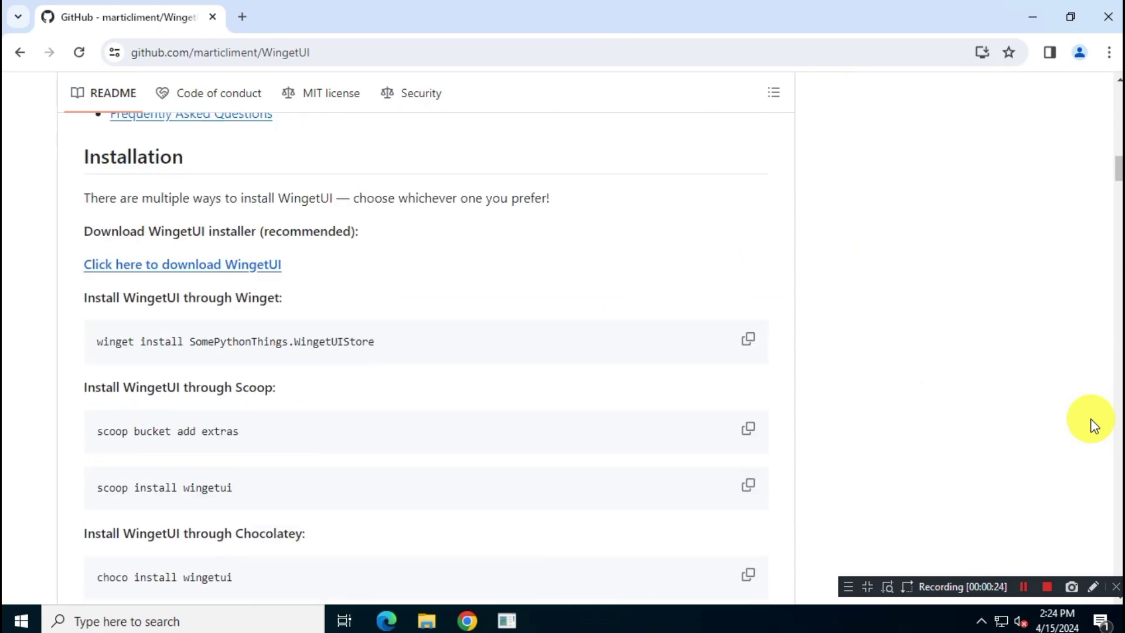
pyautogui.scroll(-7, 1091, 418)
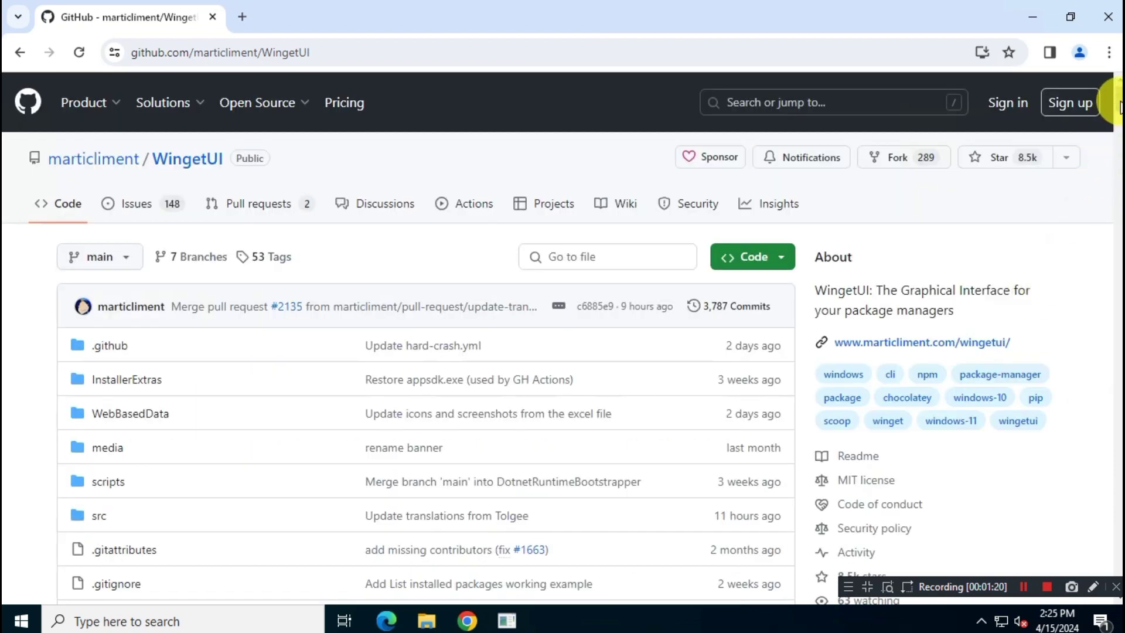
pyautogui.scroll(-7, 1116, 110)
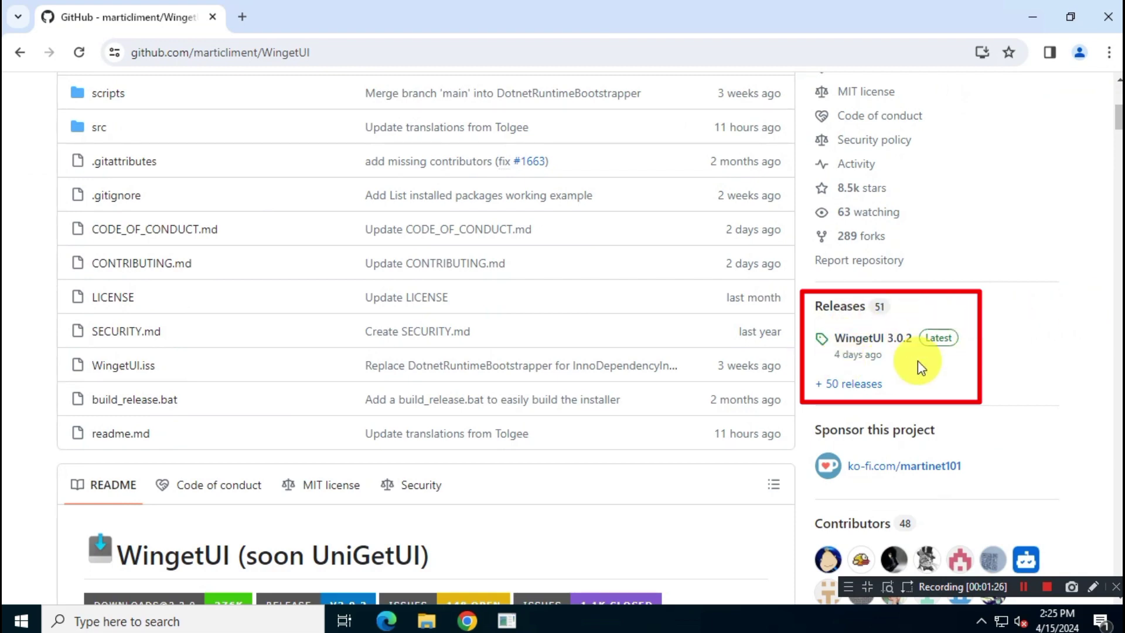
# Download WingetUI.Installer.exe from the WingetUI 3.0.2 release and show it in its folder
pyautogui.click(899, 346)
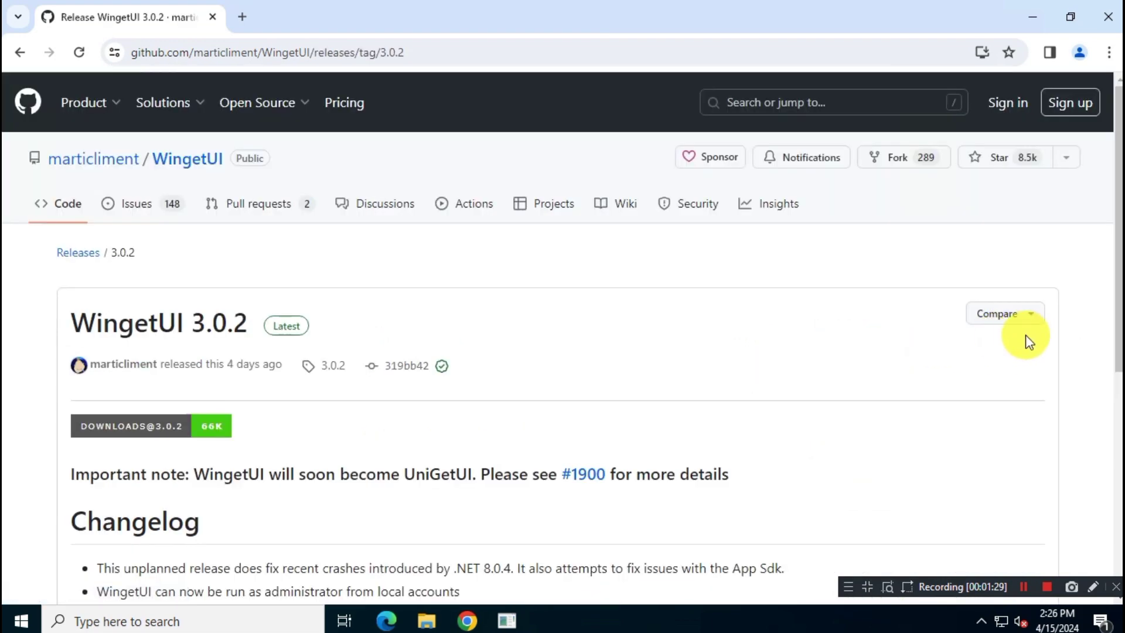
pyautogui.moveTo(1117, 164); pyautogui.dragTo(1118, 240)
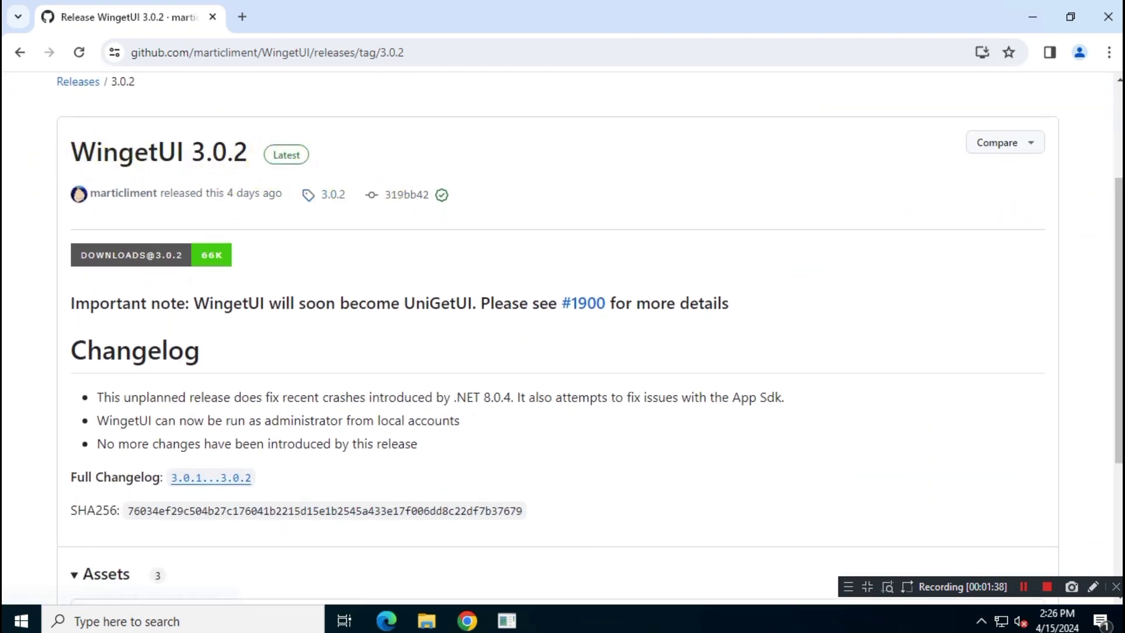
pyautogui.moveTo(1118, 259); pyautogui.dragTo(1117, 323)
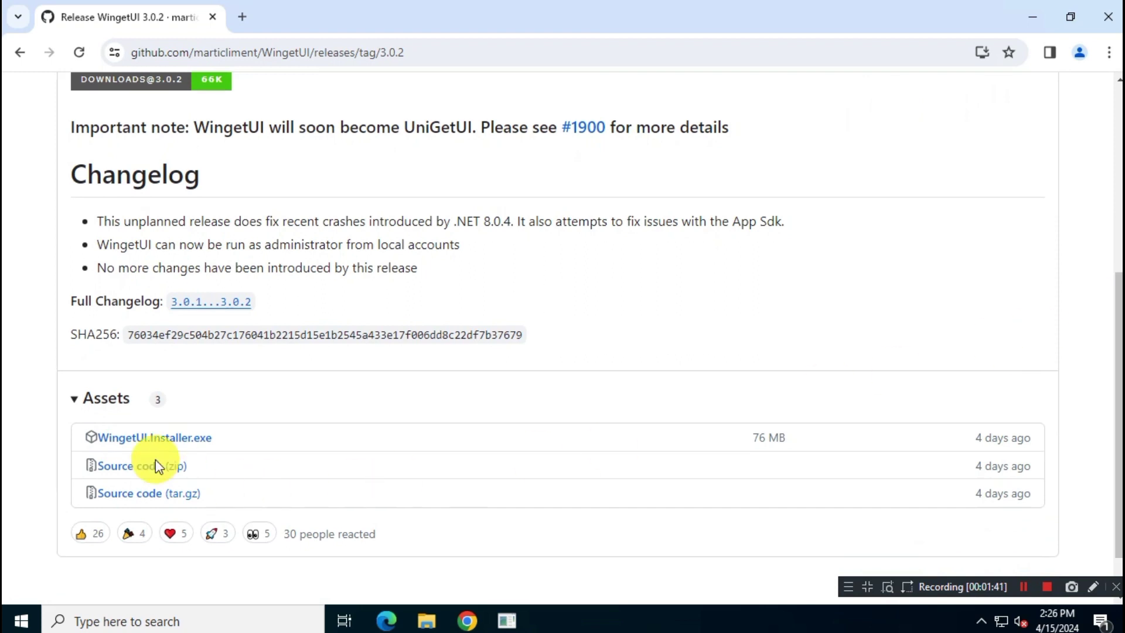
pyautogui.click(205, 445)
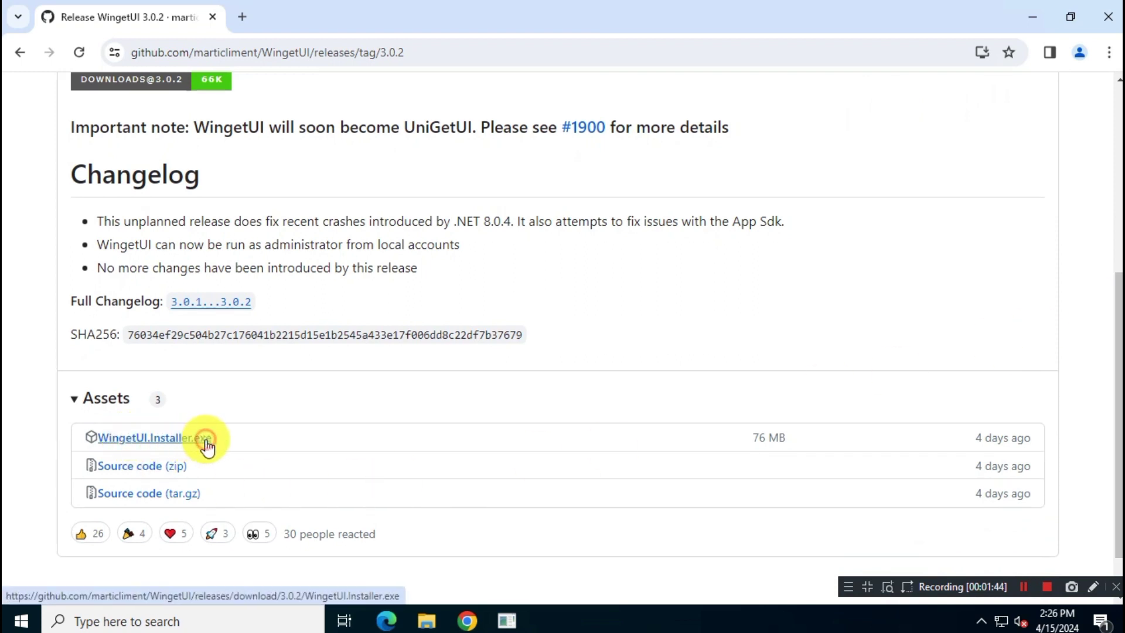
pyautogui.click(974, 96)
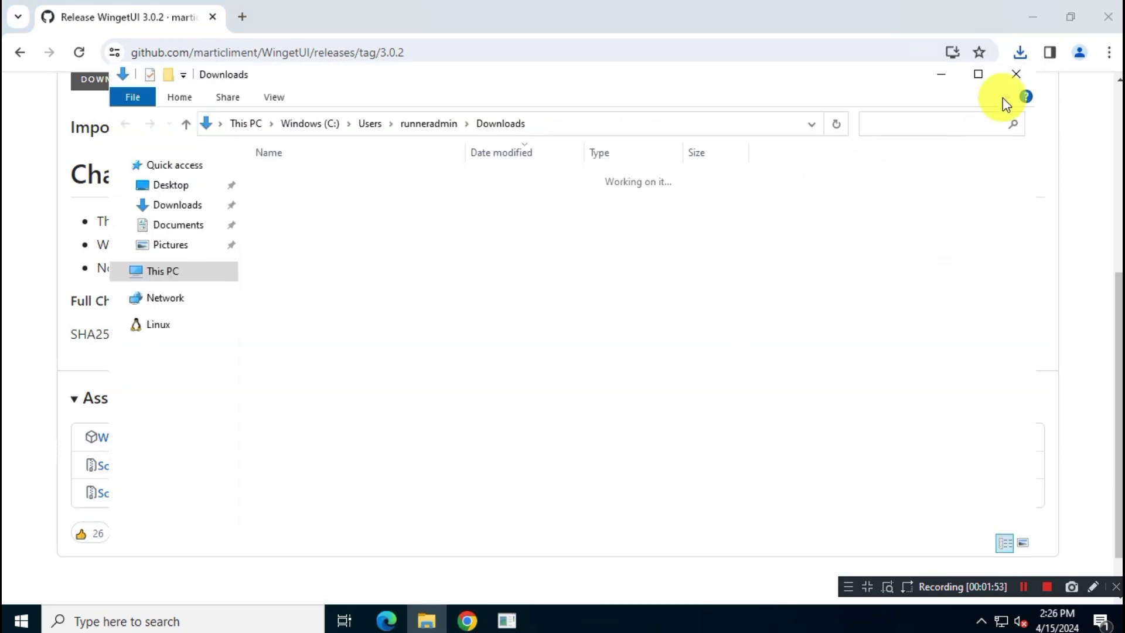
# Minimize Chrome and launch WingetUI.Installer from the Downloads folder
pyautogui.click(1031, 18)
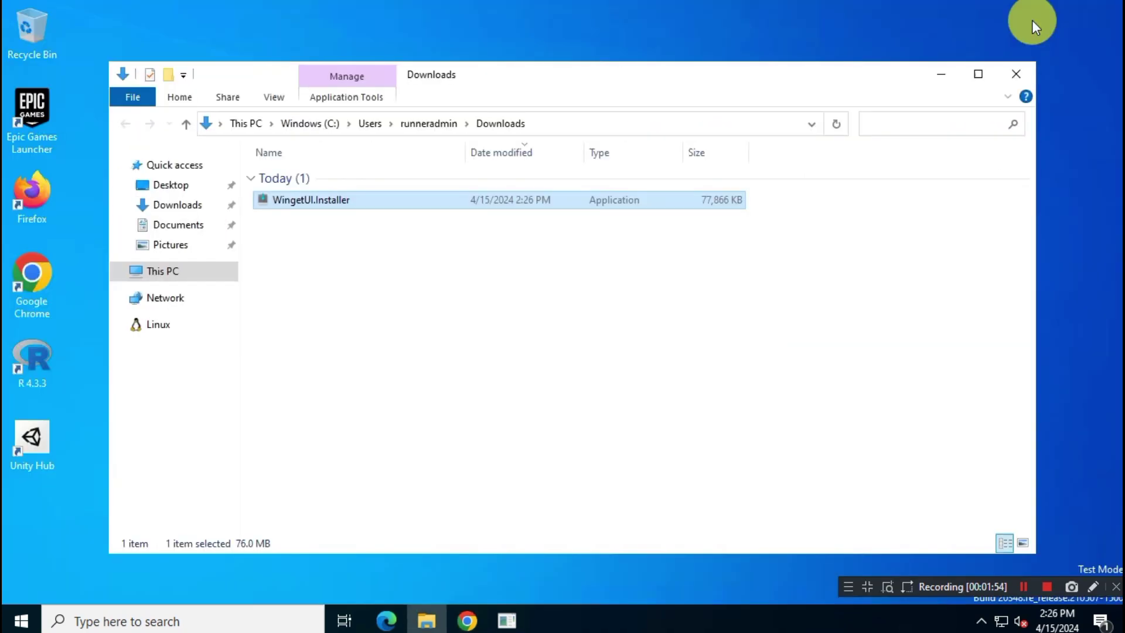
pyautogui.rightClick(350, 204)
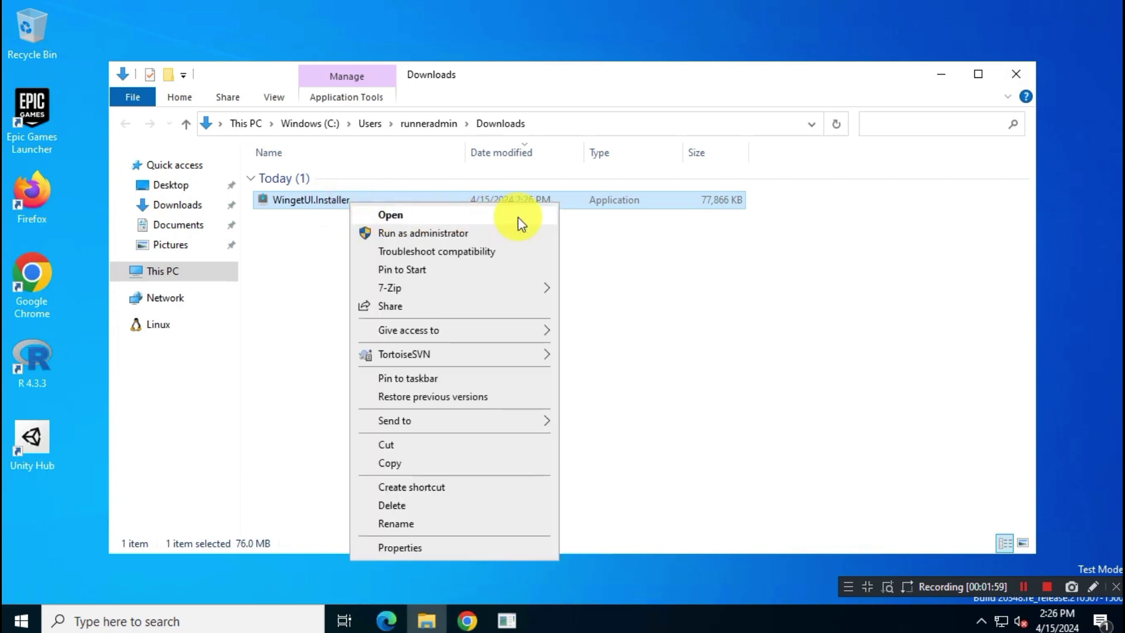
pyautogui.click(534, 221)
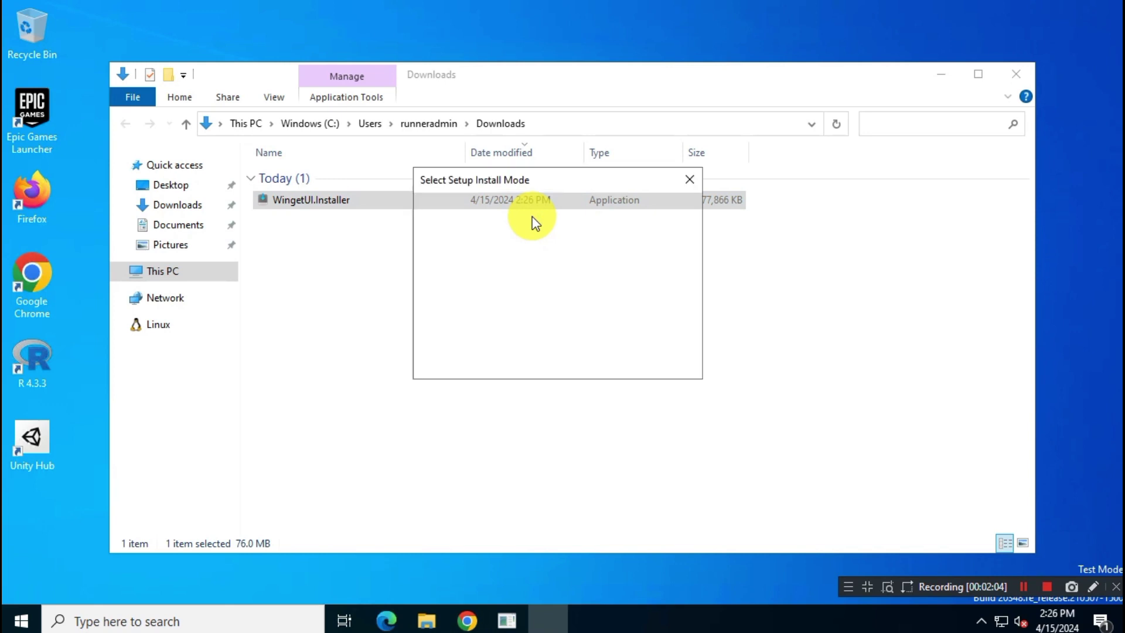
# Install WingetUI for all users into the default folder with a regular installation and shortcuts
pyautogui.click(939, 74)
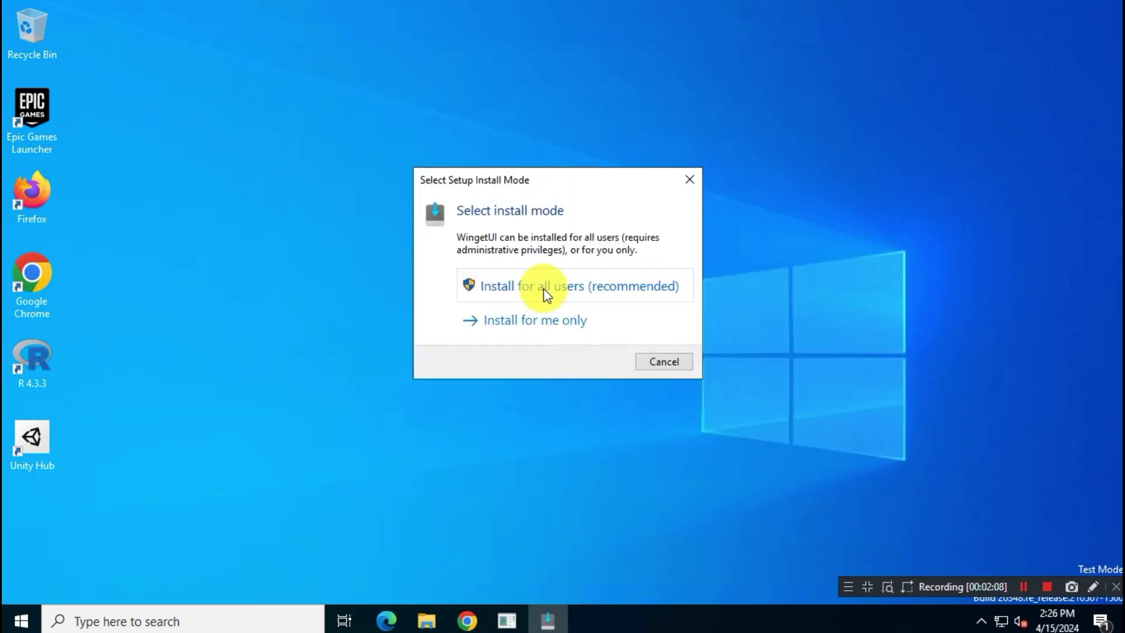
pyautogui.click(653, 288)
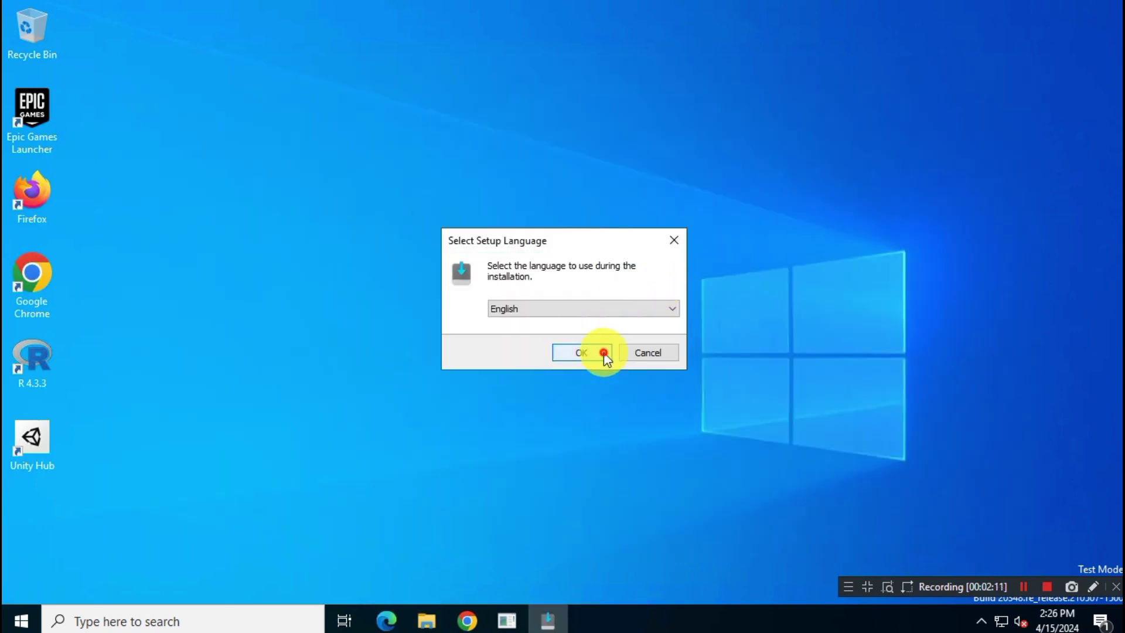
pyautogui.click(603, 352)
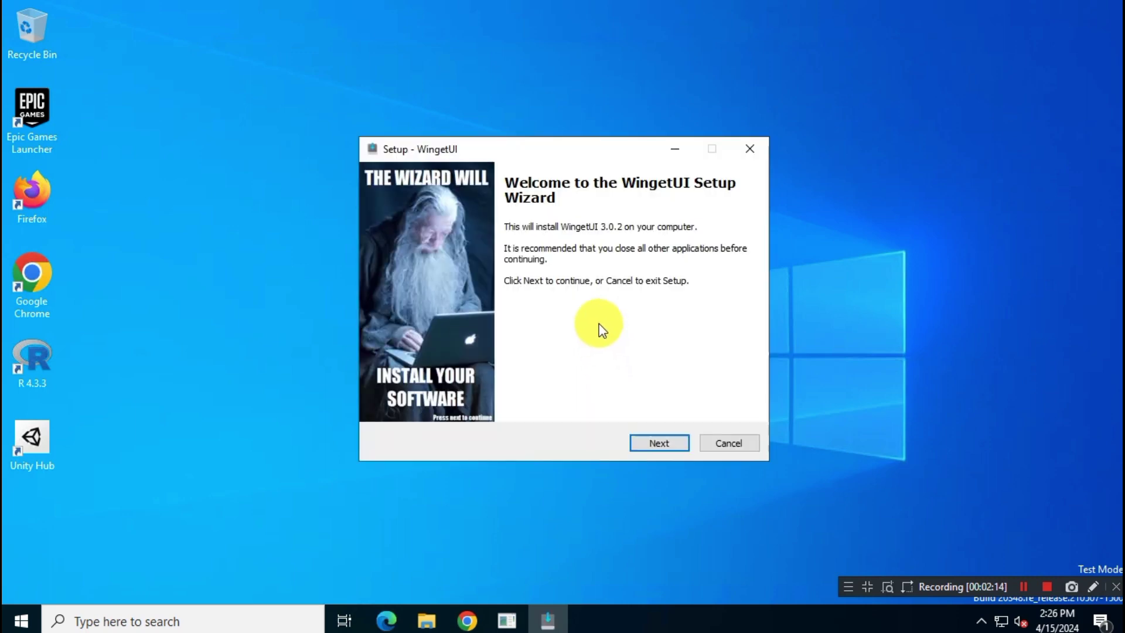
pyautogui.click(668, 444)
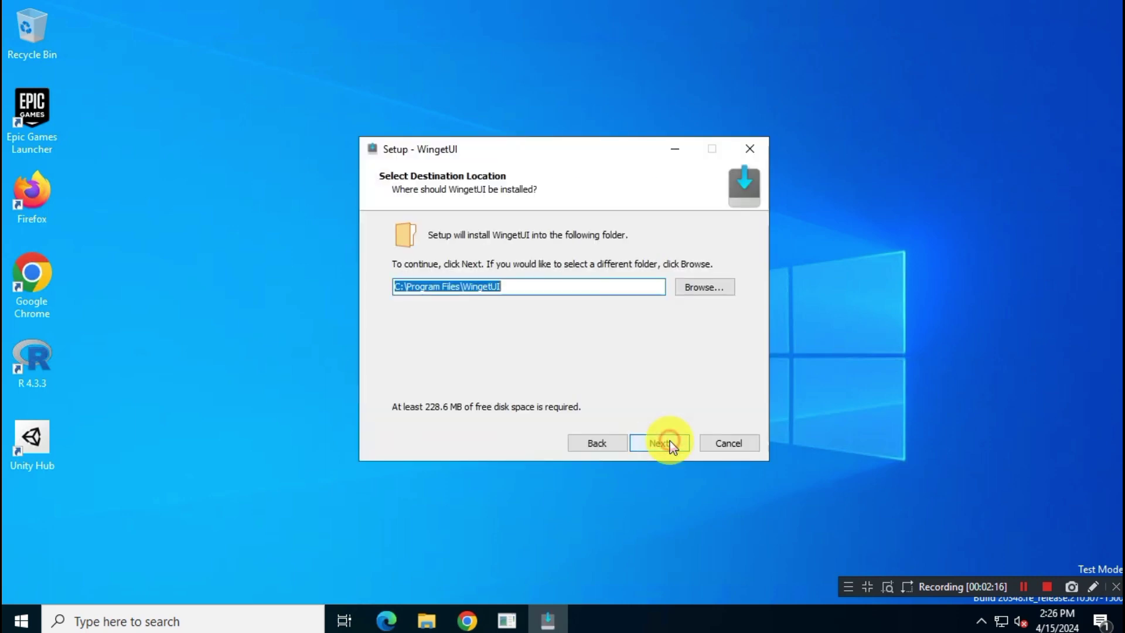
pyautogui.click(671, 444)
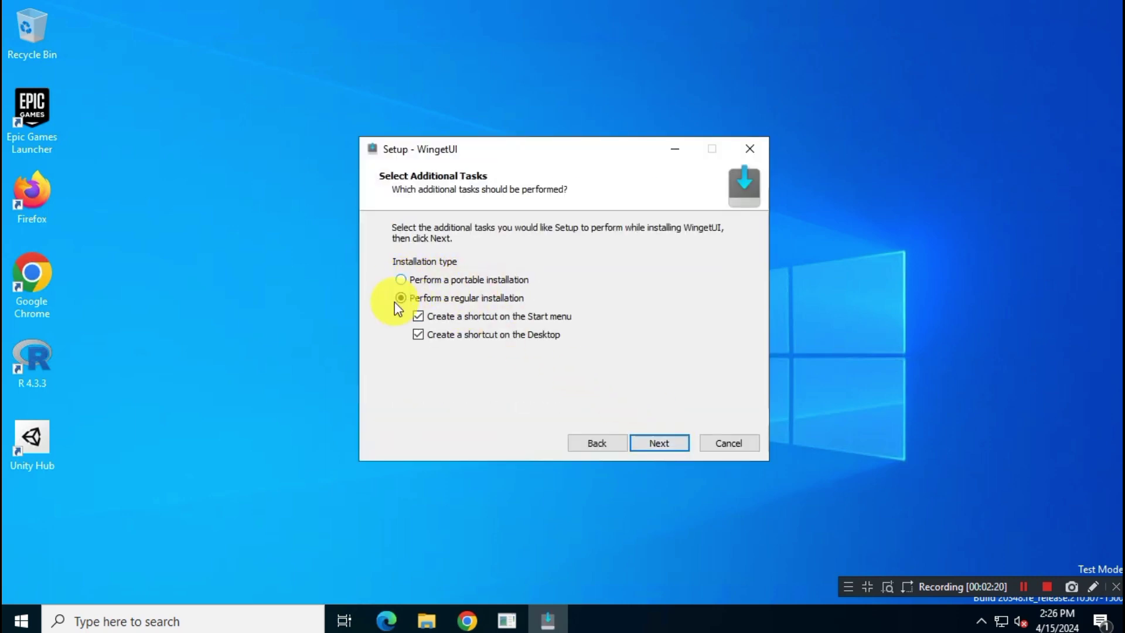
pyautogui.click(674, 444)
pyautogui.click(676, 445)
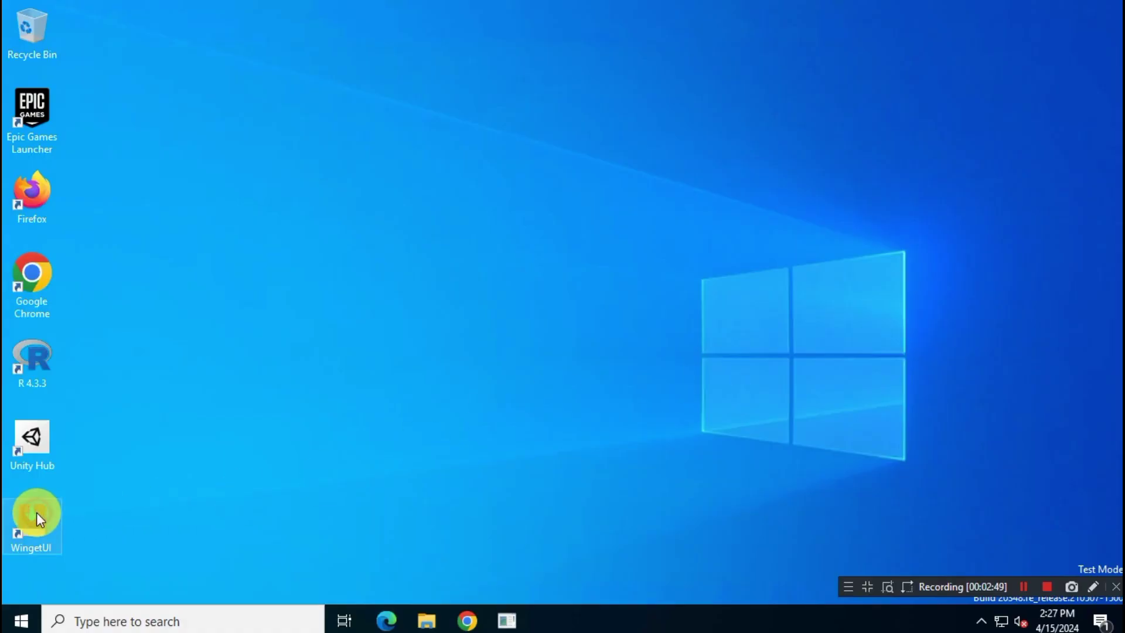
# Launch WingetUI from its desktop shortcut and dismiss the administrator and rename notices
pyautogui.doubleClick(37, 513)
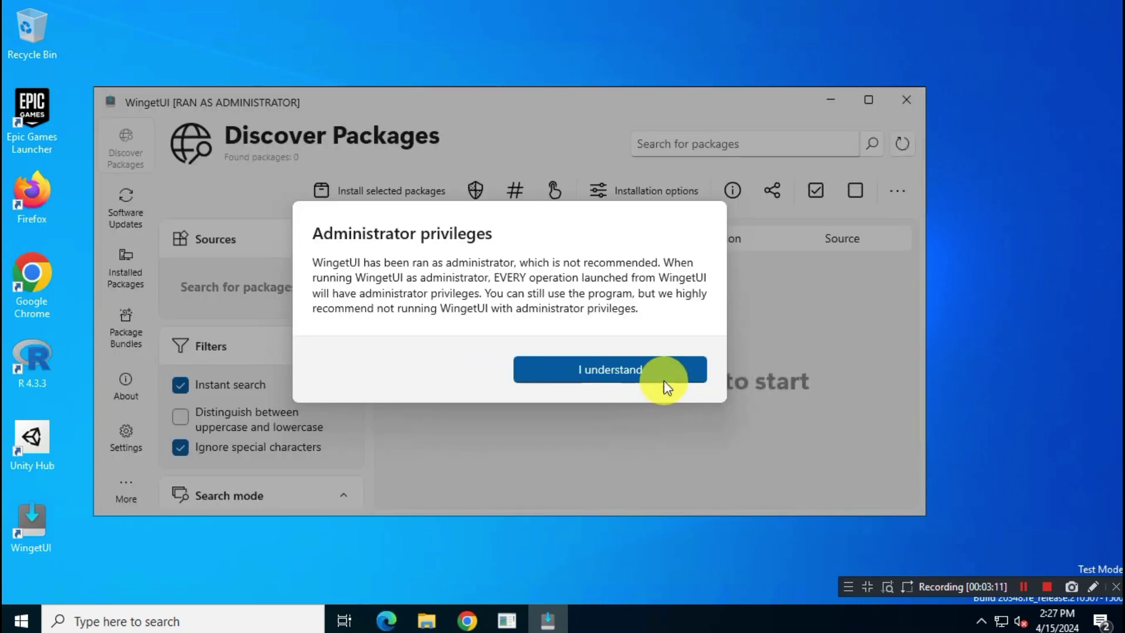
pyautogui.click(683, 375)
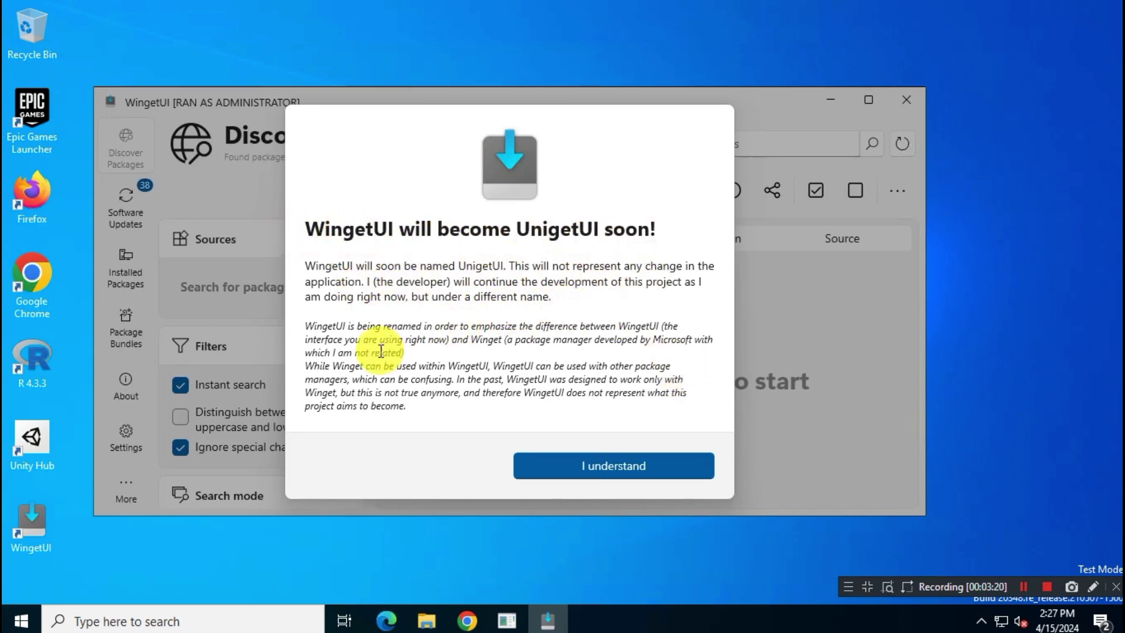
pyautogui.click(687, 466)
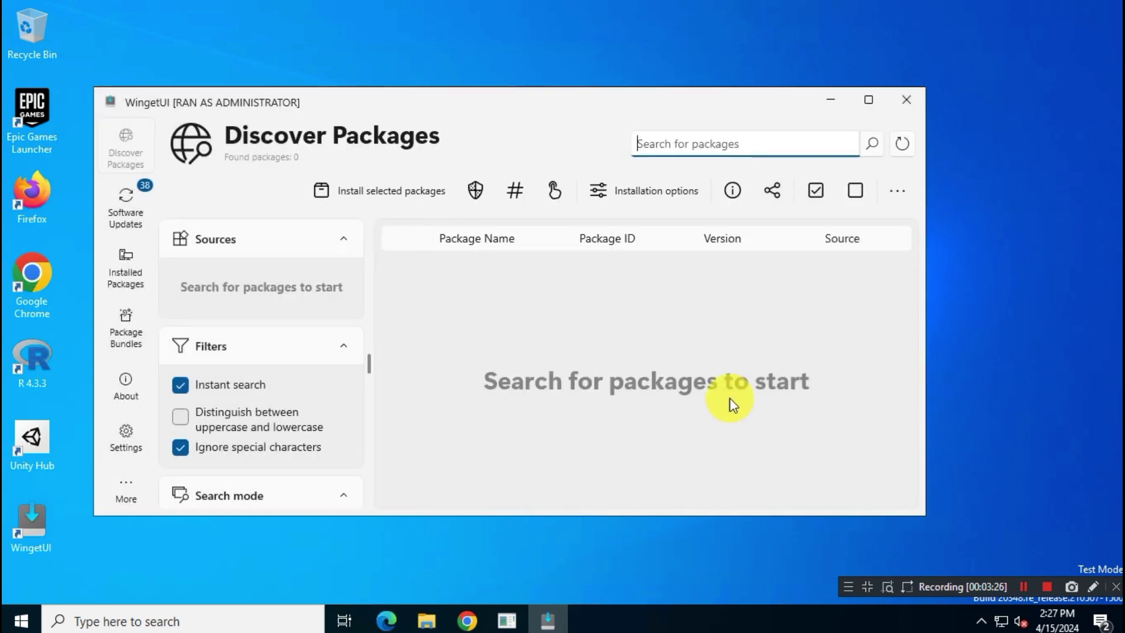
# Maximize WingetUI and browse Software Updates, Installed Packages and Package Bundles before opening Settings
pyautogui.click(868, 99)
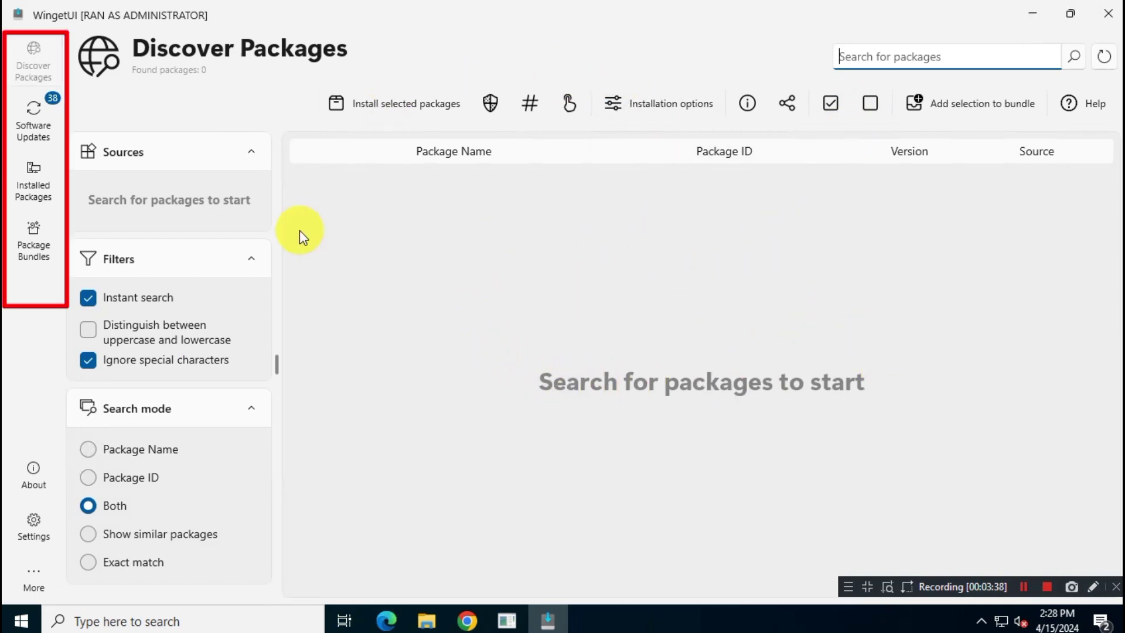
pyautogui.click(35, 120)
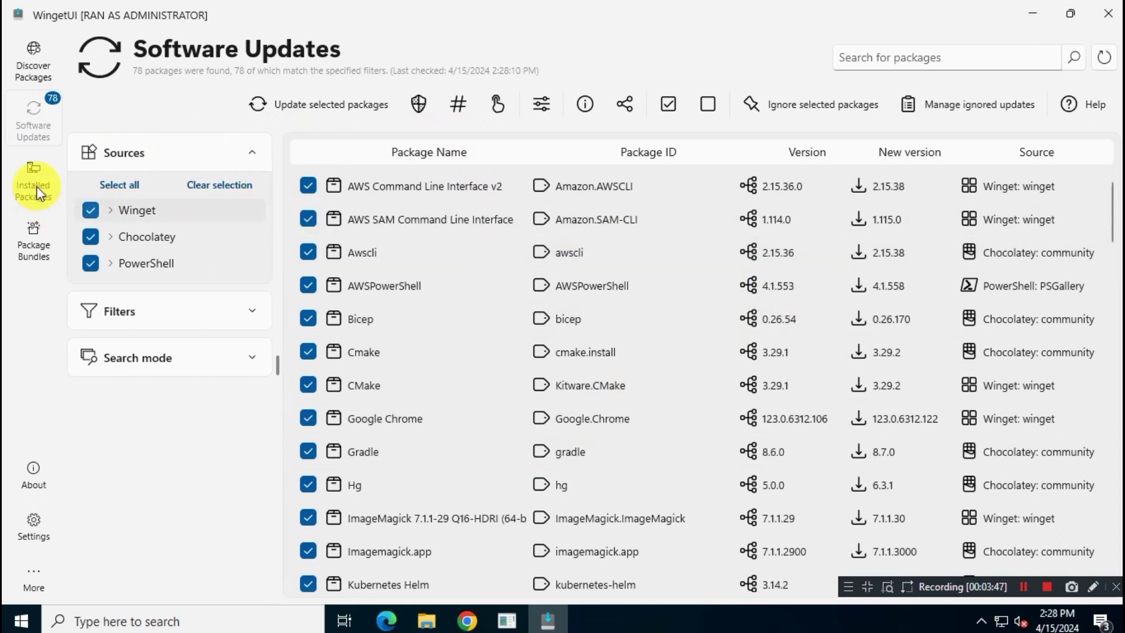
pyautogui.click(36, 185)
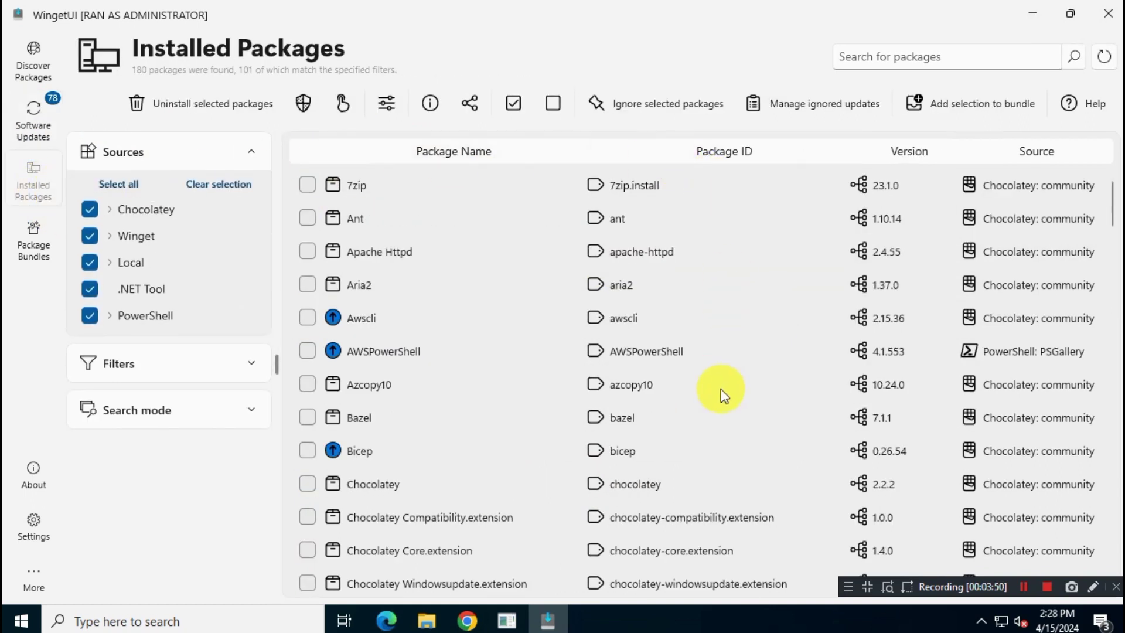
pyautogui.click(31, 245)
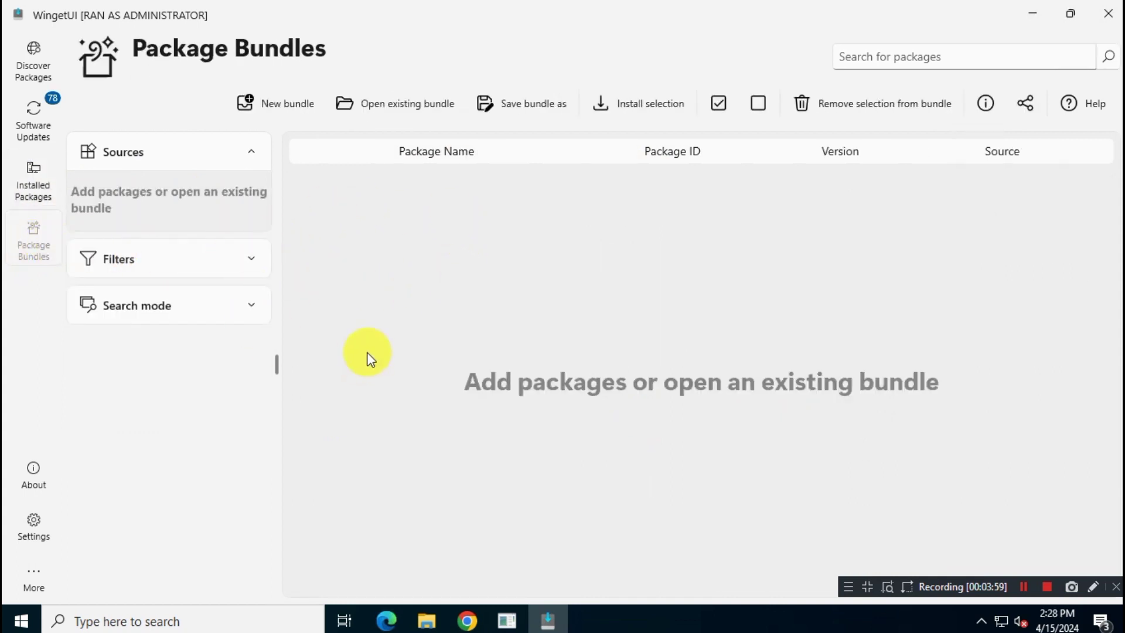
pyautogui.click(34, 521)
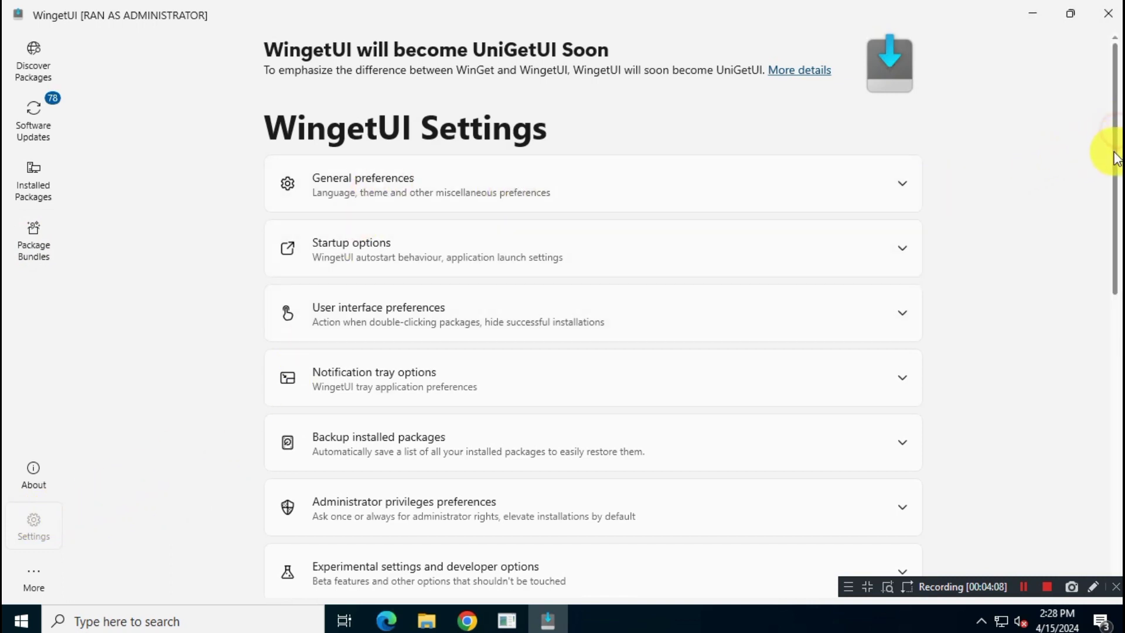
# Scroll down the Settings page and view the About information for version 3.0.2
pyautogui.moveTo(1113, 157); pyautogui.dragTo(1085, 460)
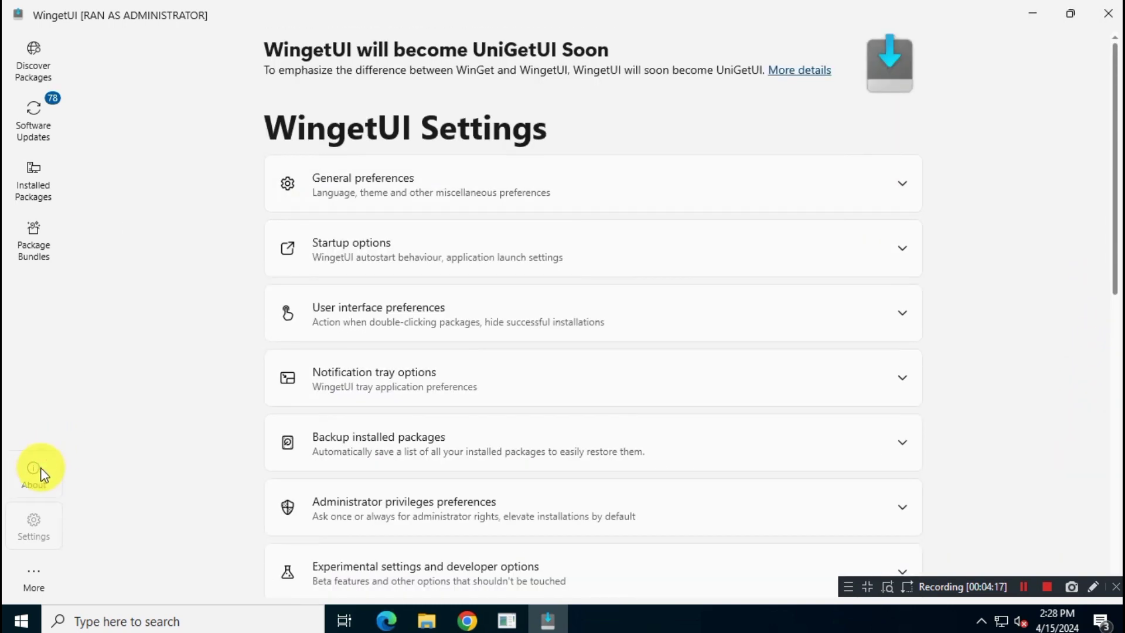
pyautogui.click(36, 472)
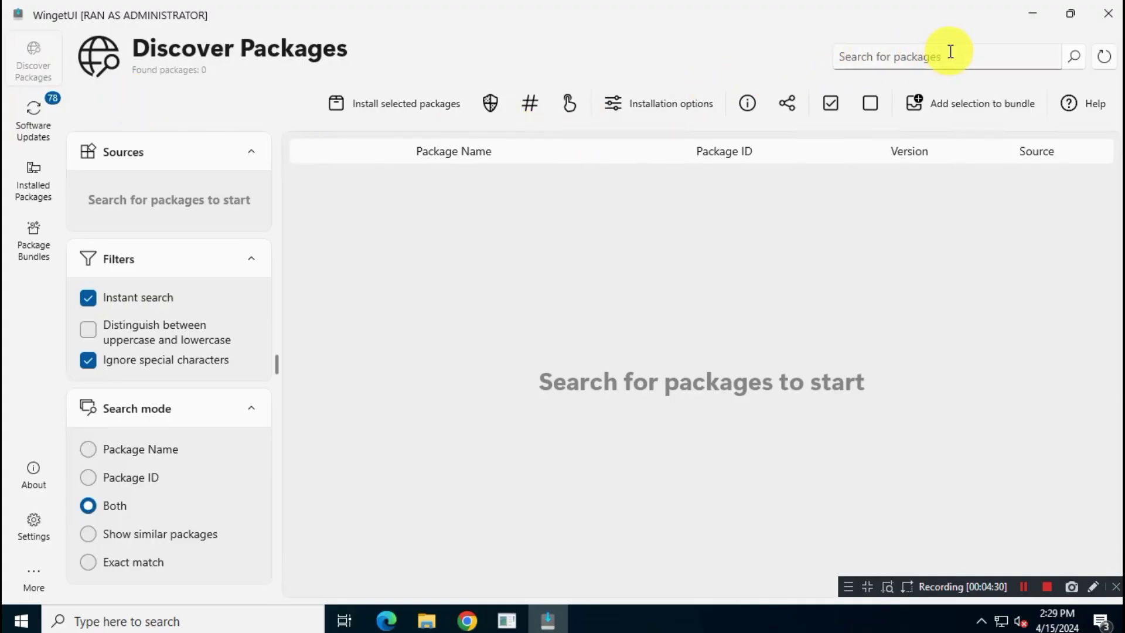
# Search for 'VL', tick VLC media player (VideoLAN.VLC 3.0.20) and install it
pyautogui.click(970, 56)
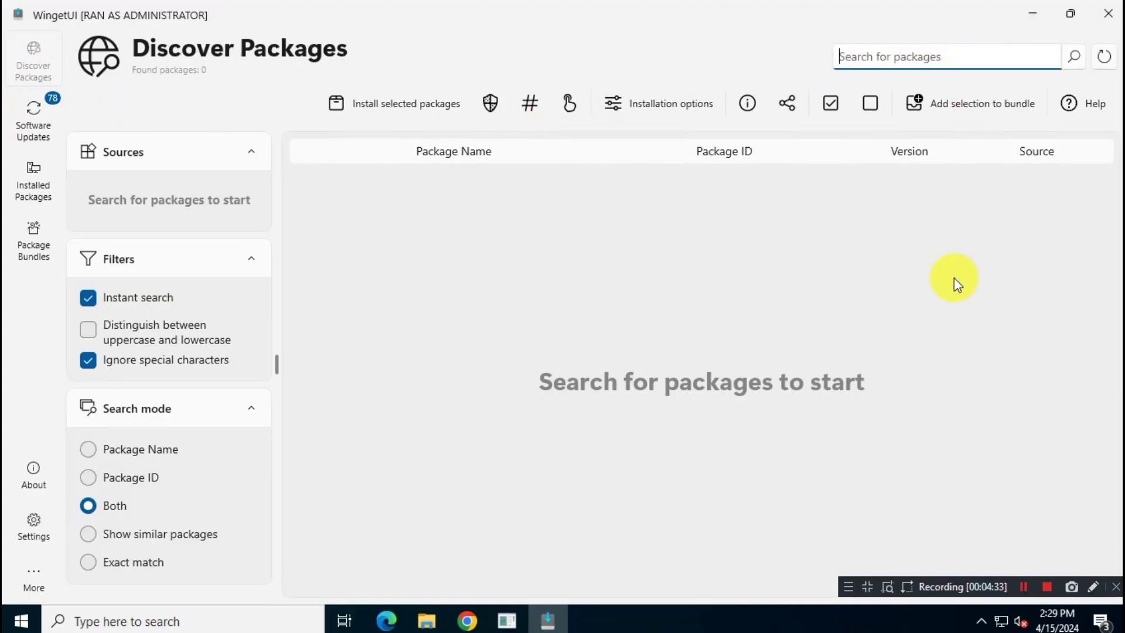
pyautogui.write('VLC')
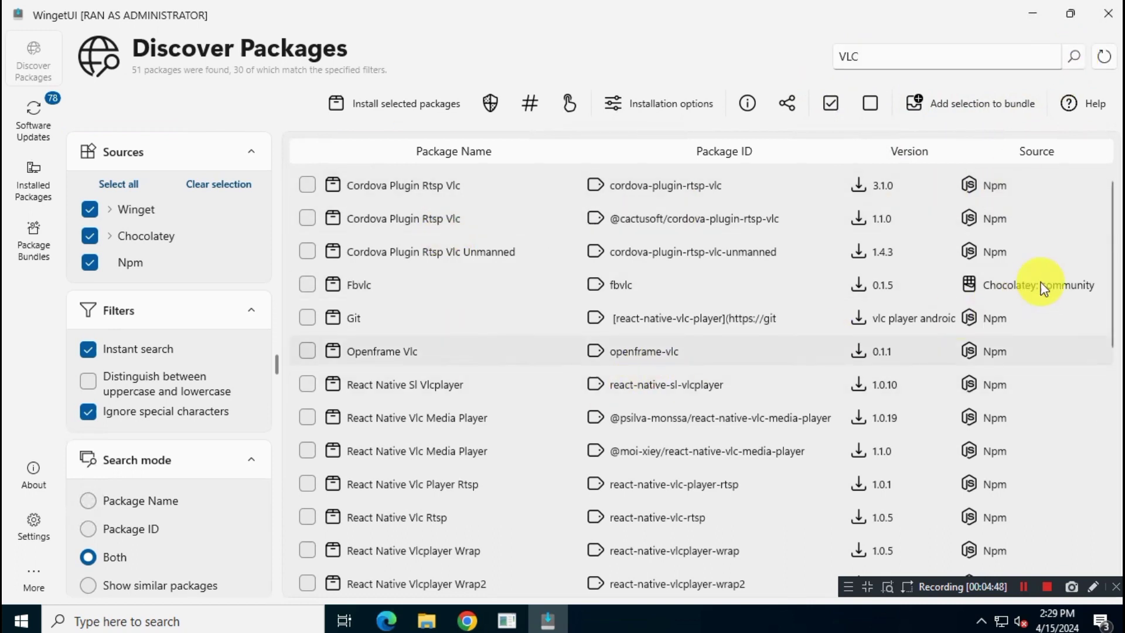
pyautogui.moveTo(1113, 220); pyautogui.dragTo(1099, 346)
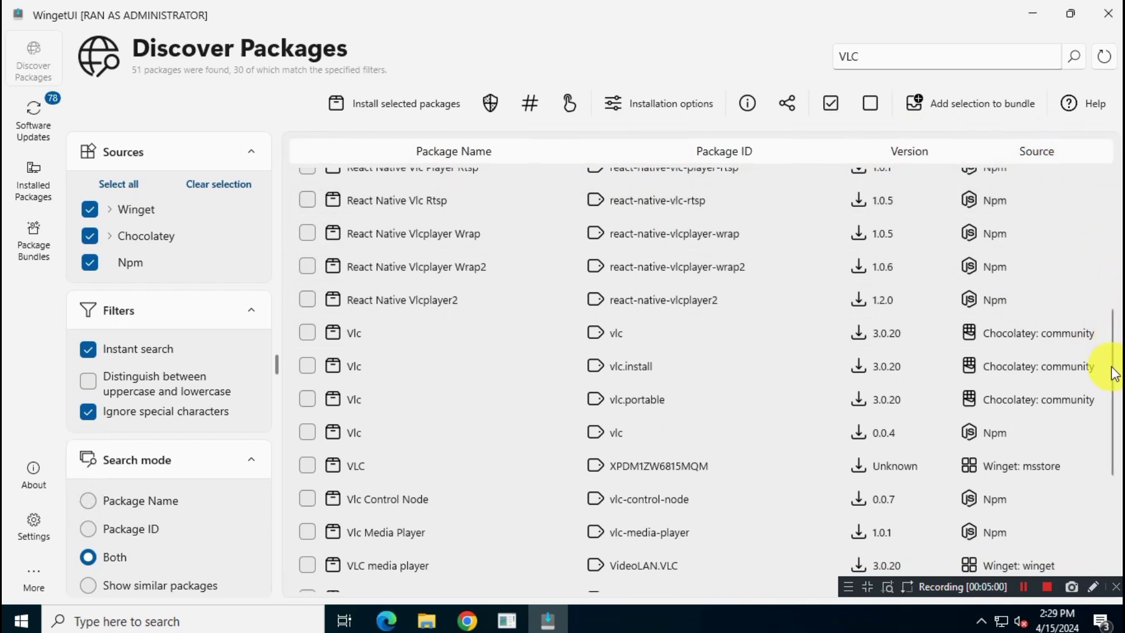
pyautogui.moveTo(1112, 359); pyautogui.dragTo(1111, 418)
pyautogui.scroll(-3, 1112, 417)
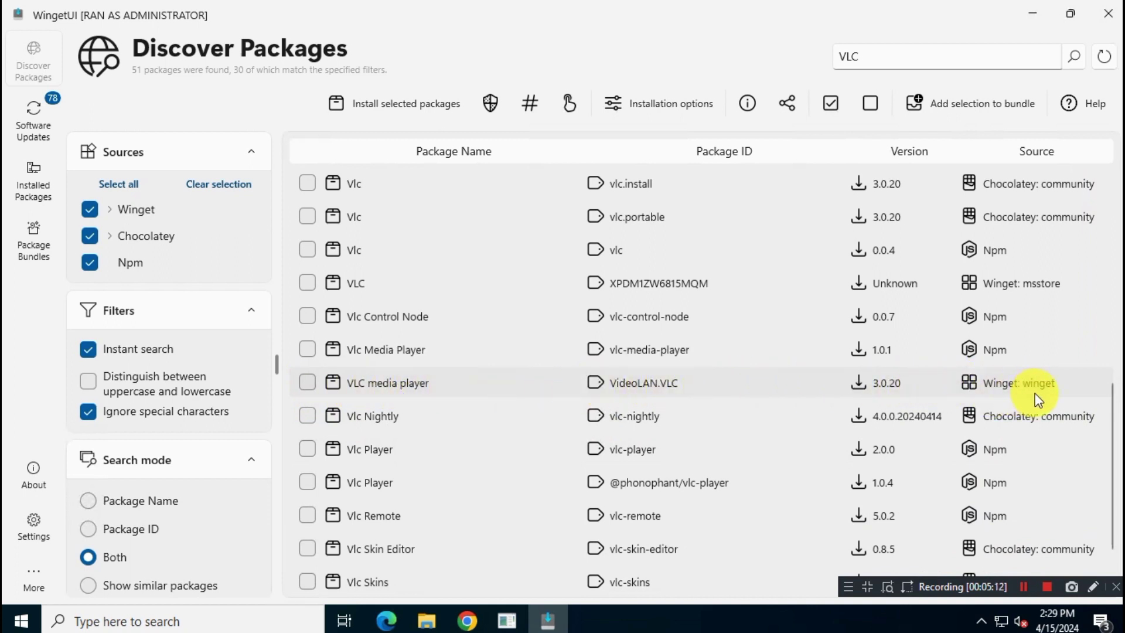
pyautogui.click(307, 383)
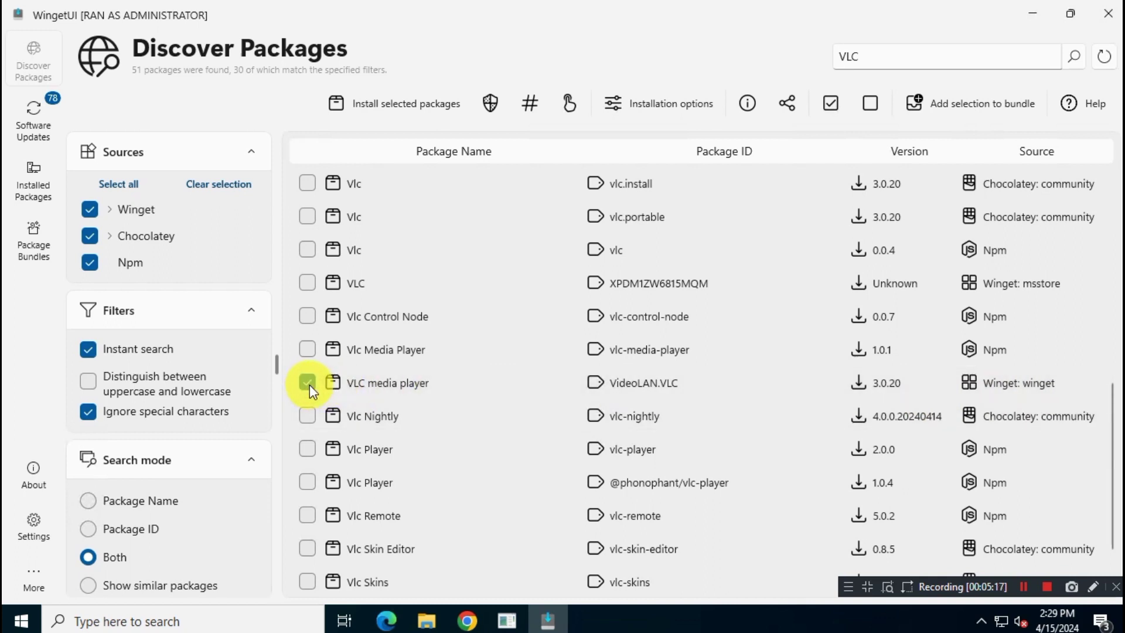
pyautogui.click(434, 104)
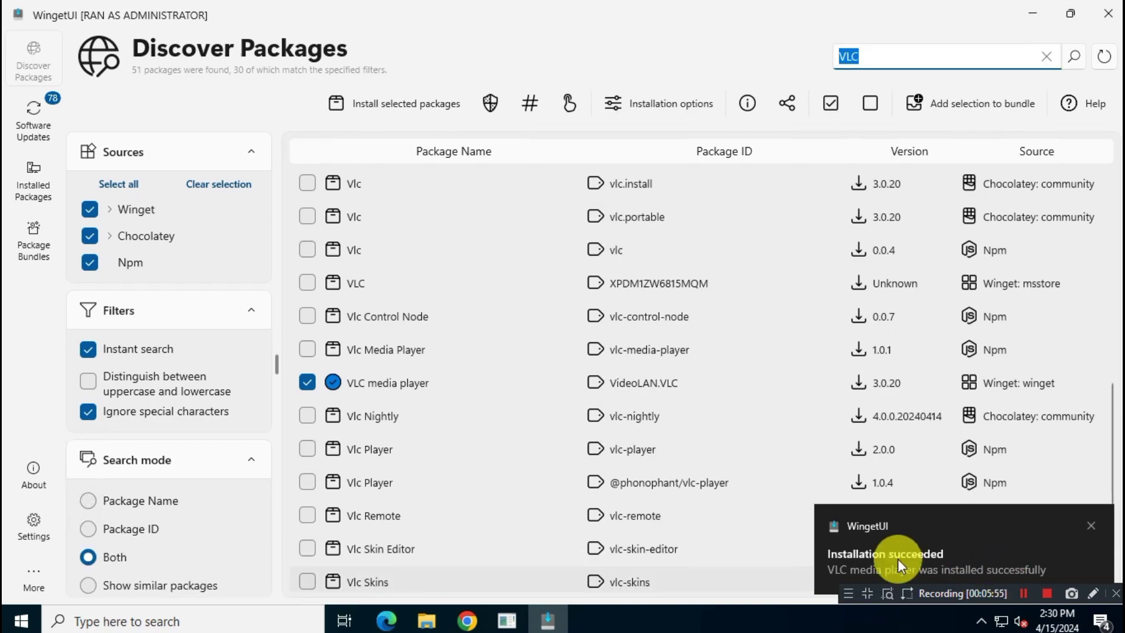
# Minimize WingetUI after VLC installs, revealing the new VLC media player desktop shortcut
pyautogui.click(1028, 11)
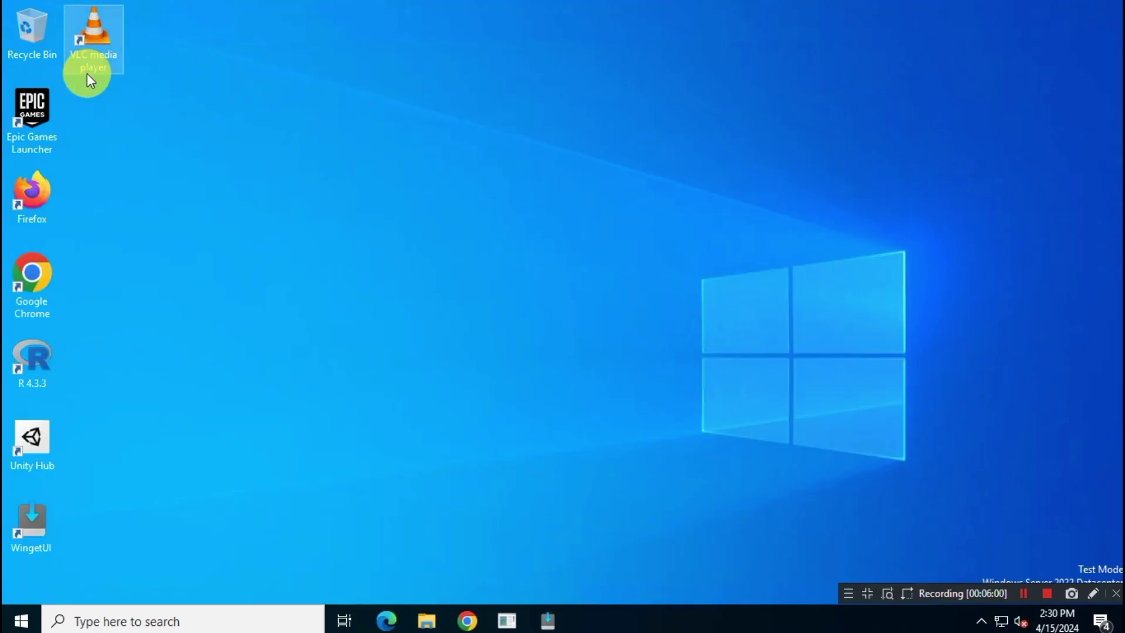
# Launch the newly installed VLC media player and dismiss its privacy prompt
pyautogui.click(21, 619)
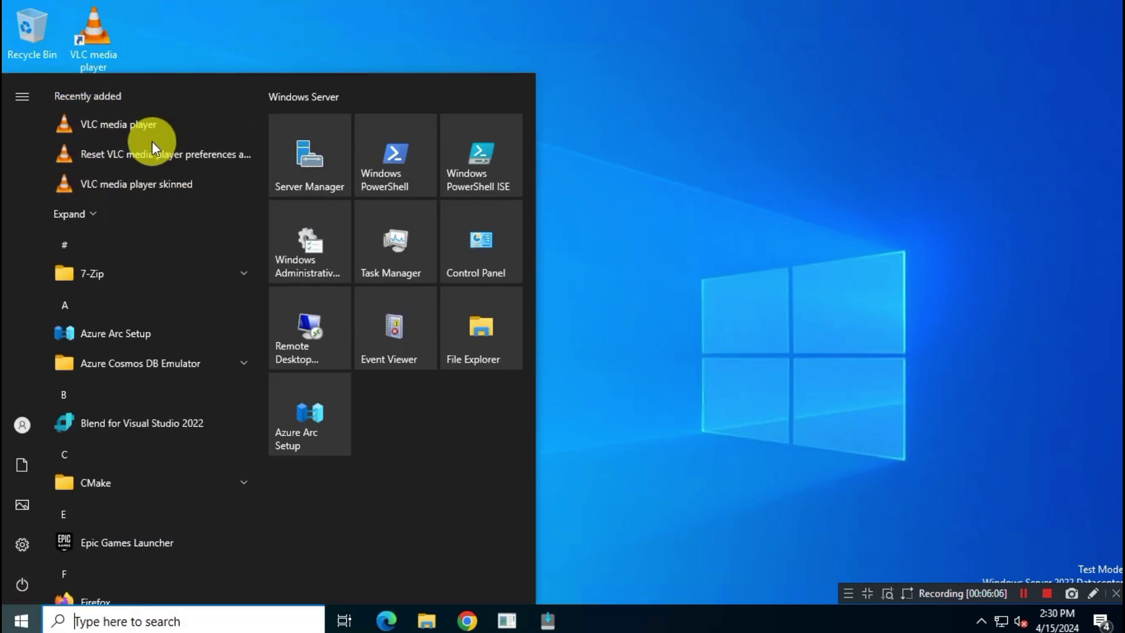
pyautogui.click(132, 127)
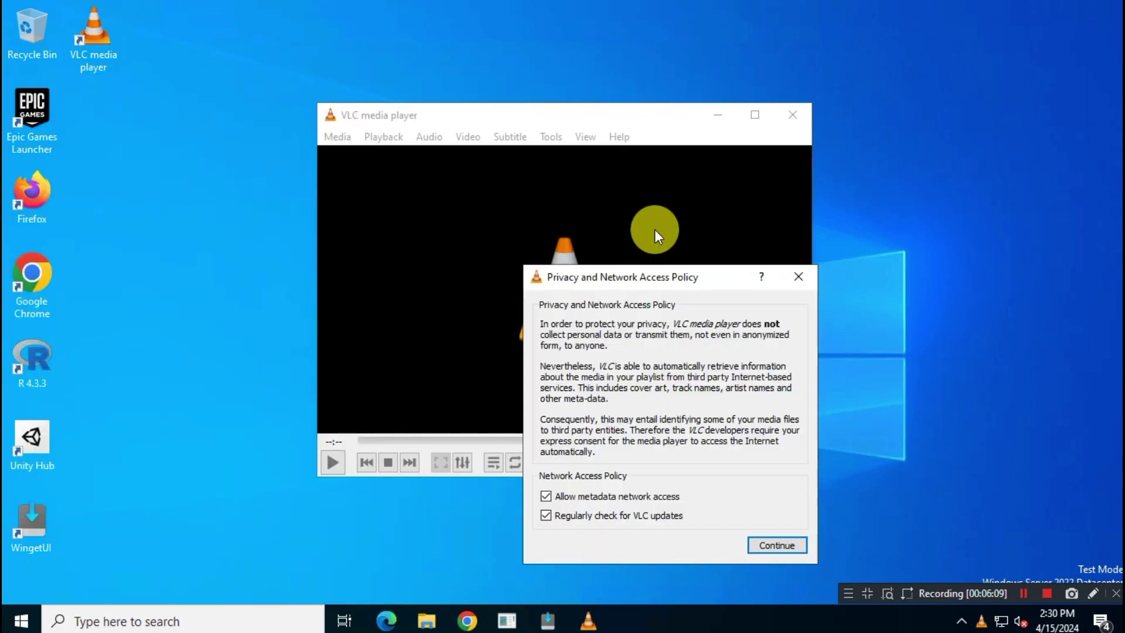
pyautogui.click(785, 546)
# Confirm in VLC's About window that version 3.0.20 is installed, then close it
pyautogui.click(626, 136)
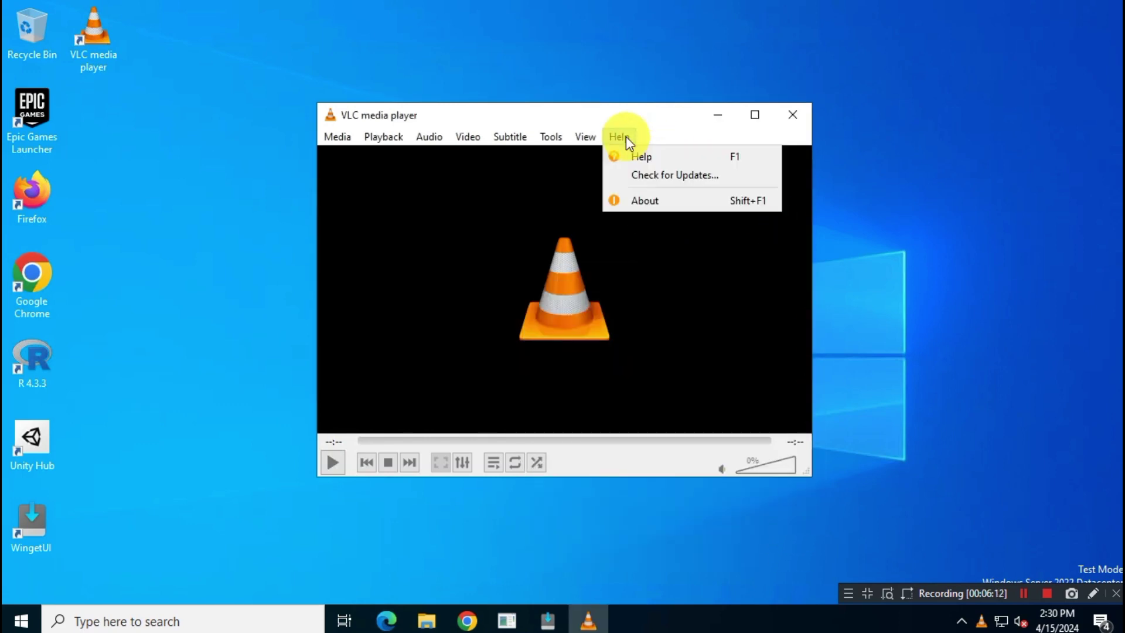
pyautogui.click(639, 198)
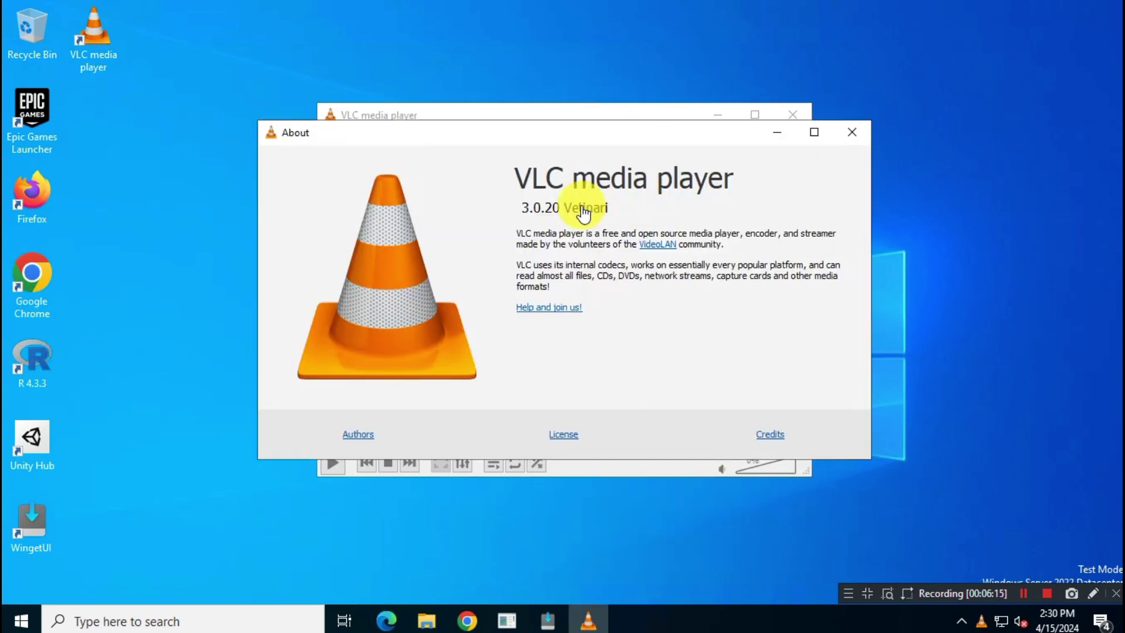
pyautogui.click(852, 133)
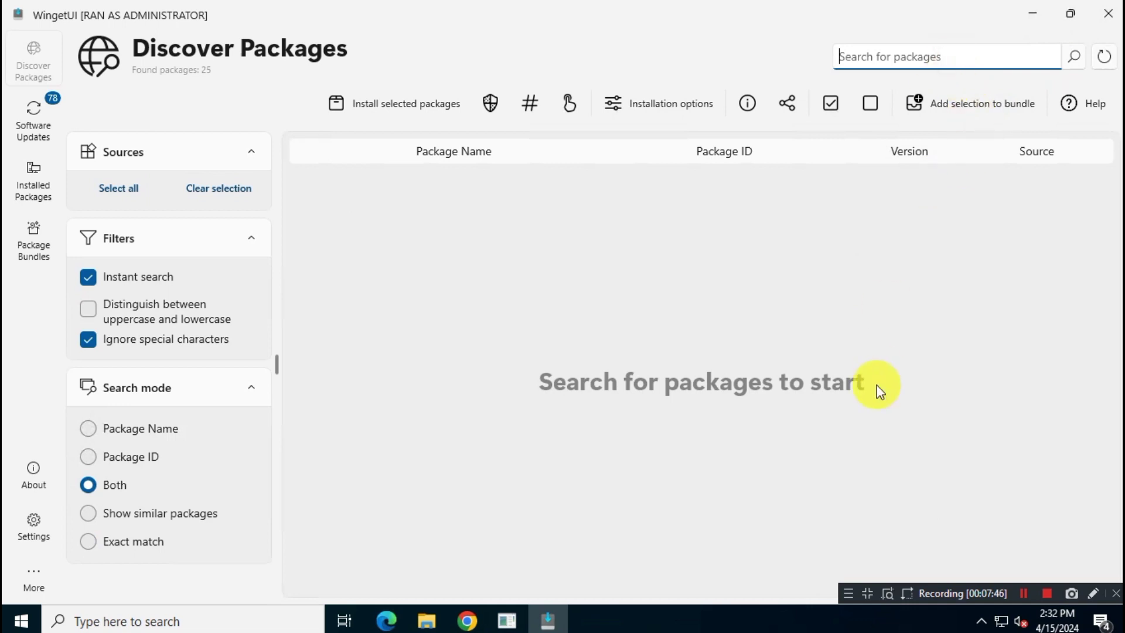
# Search Discover Packages for 'Acrobat' and install Adobe Acrobat Reader DC (64-bit)
pyautogui.write('A')
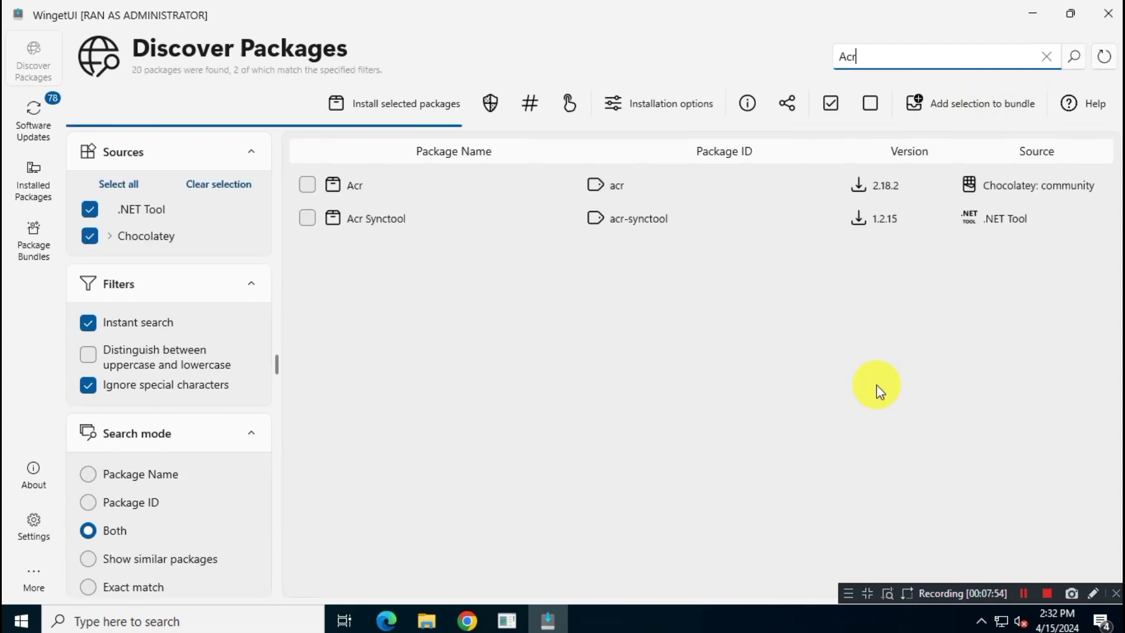
pyautogui.write('crobat')
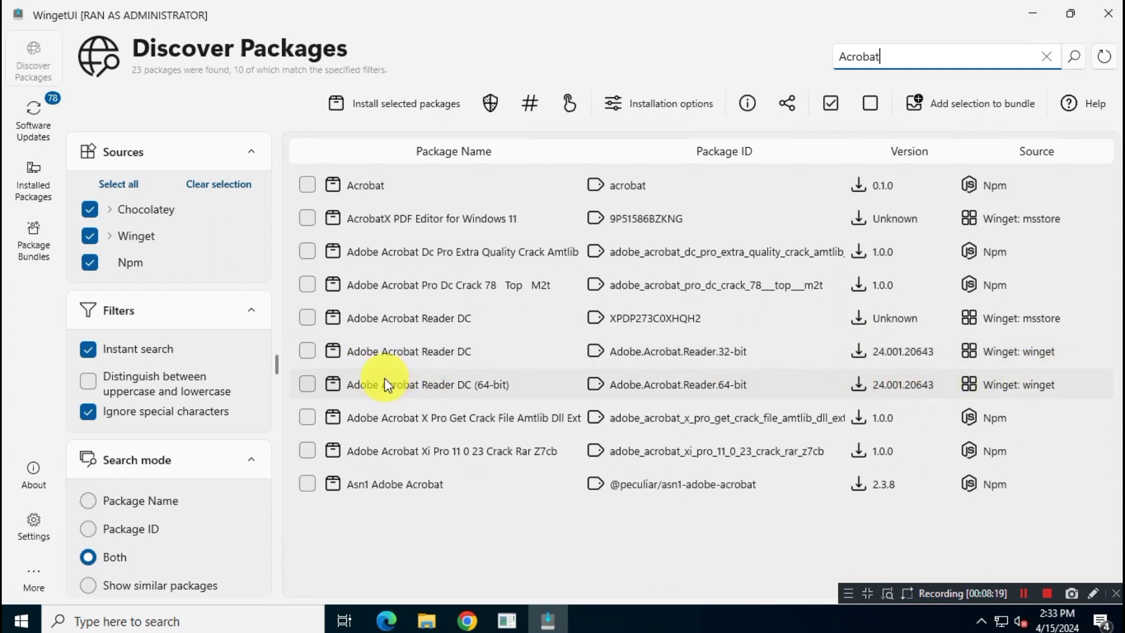
pyautogui.click(308, 384)
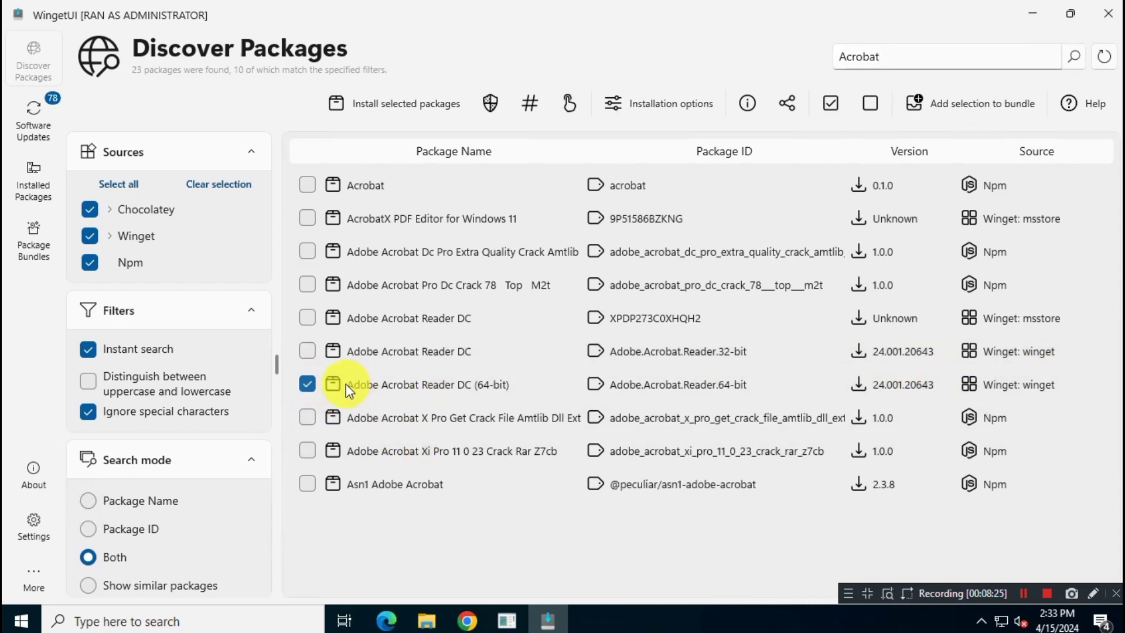
pyautogui.click(413, 104)
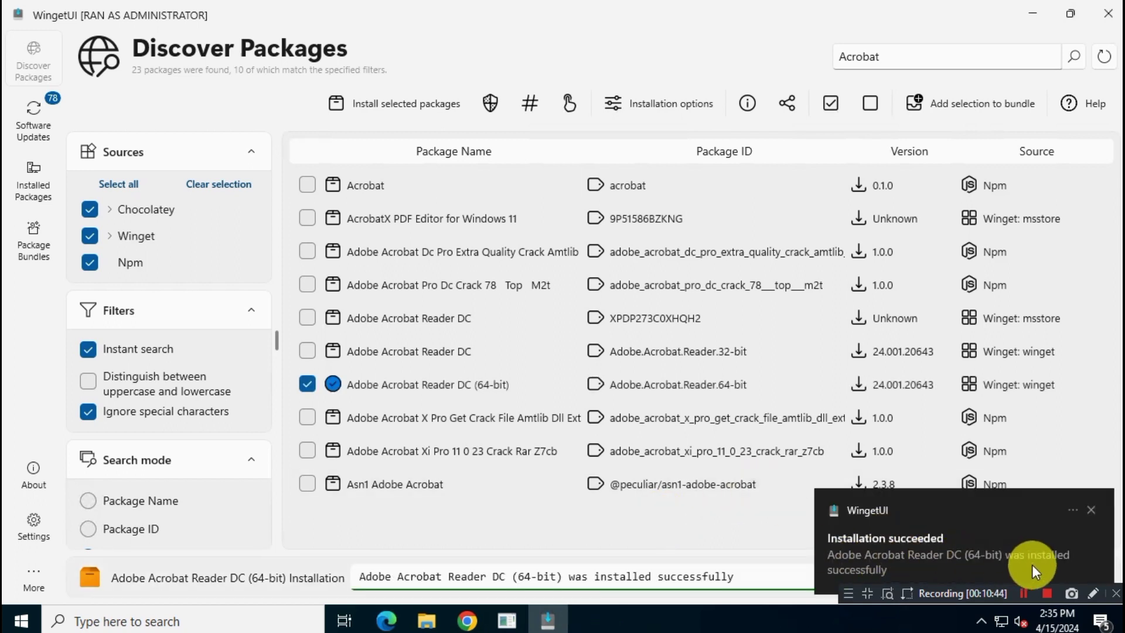
# Minimize WingetUI and check the new Adobe Acrobat shortcut on the desktop
pyautogui.click(1029, 13)
pyautogui.click(73, 117)
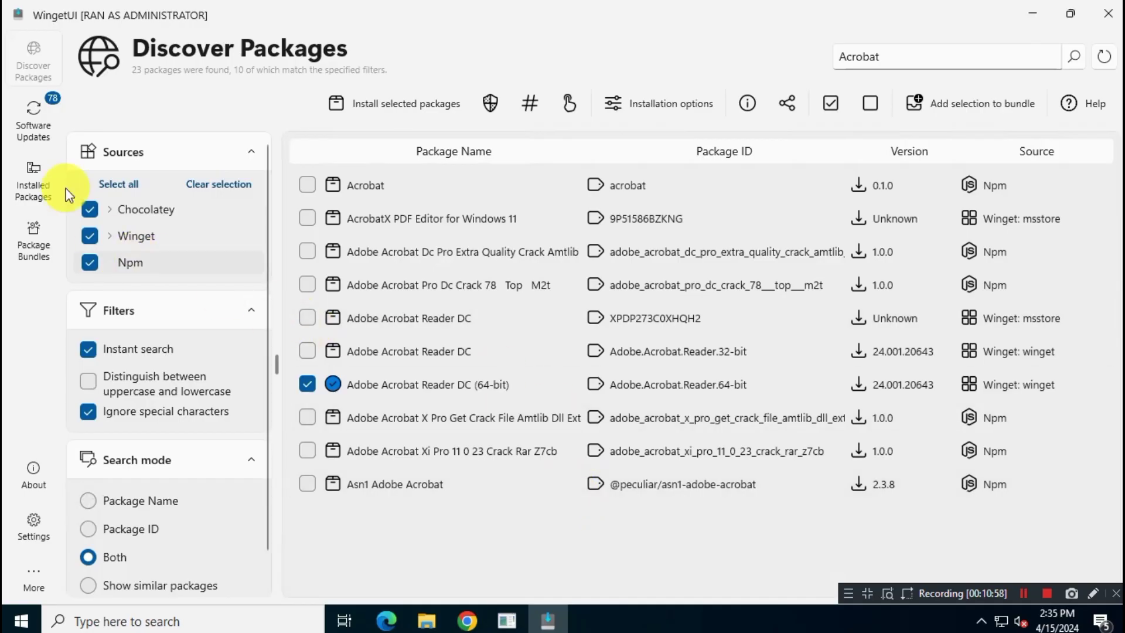
# Filter Software Updates to Winget only, hiding PowerShell and Chocolatey, and select only Google Chrome
pyautogui.click(30, 126)
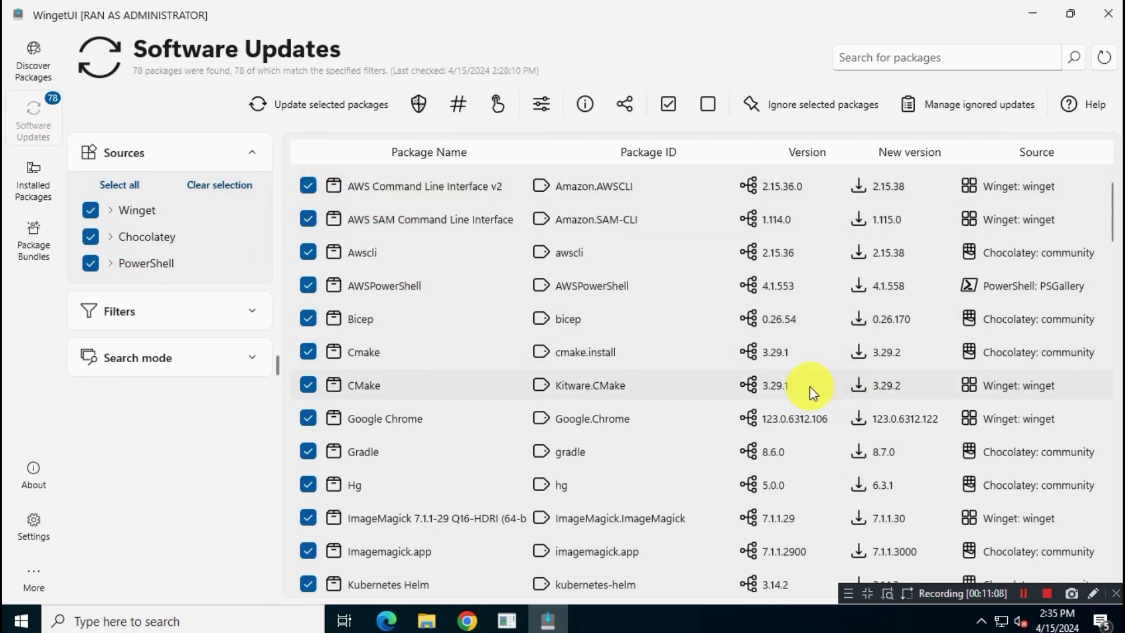
pyautogui.click(91, 263)
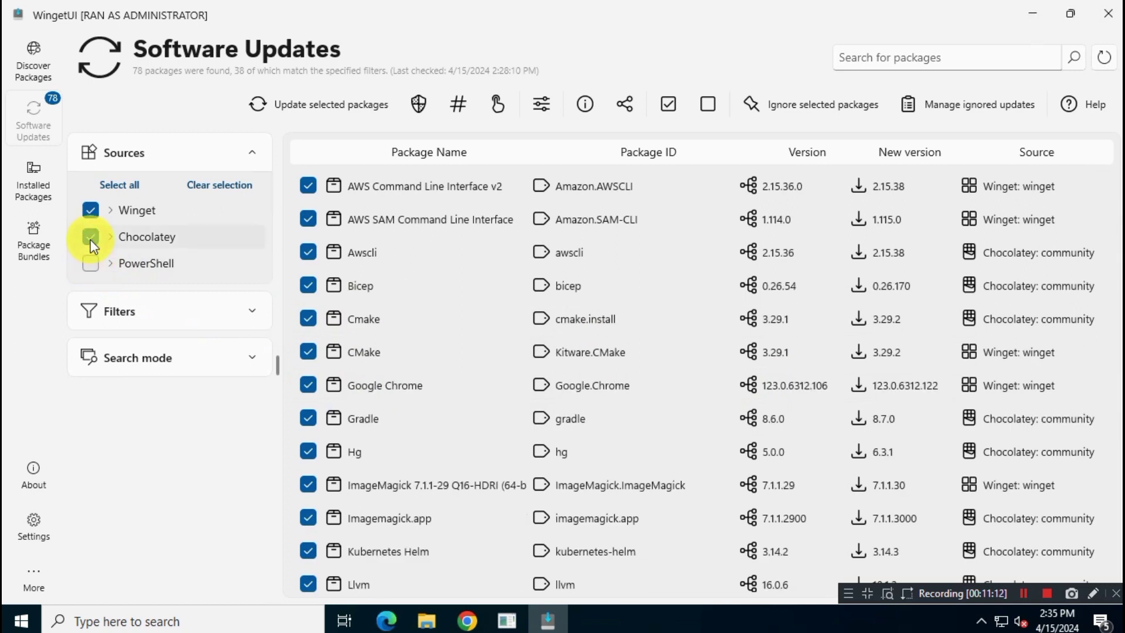
pyautogui.click(90, 237)
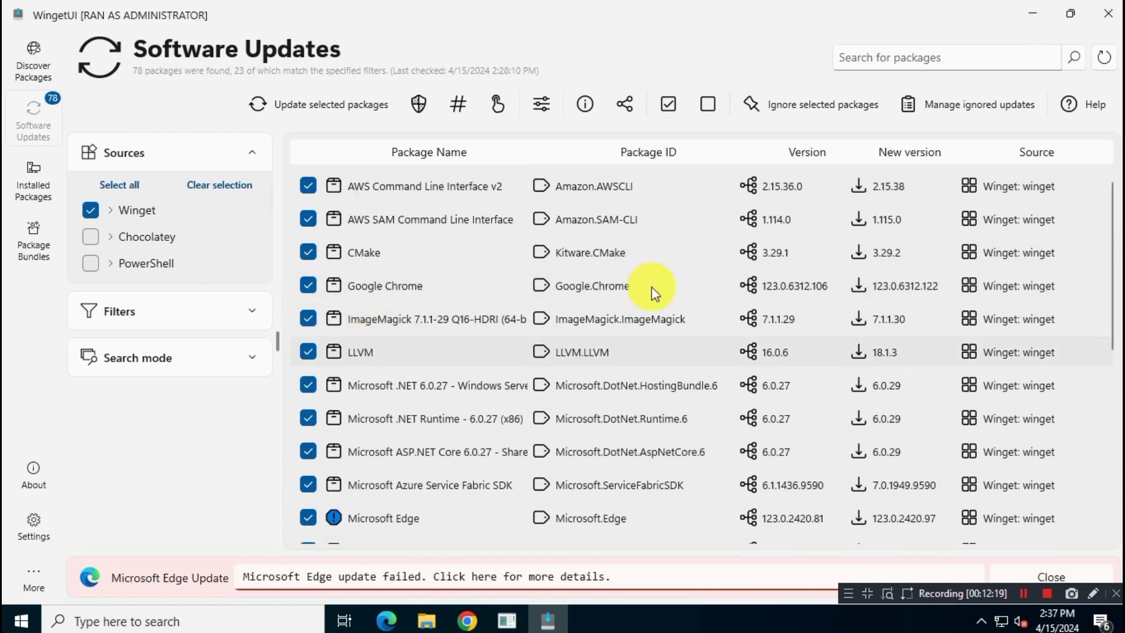
pyautogui.click(710, 105)
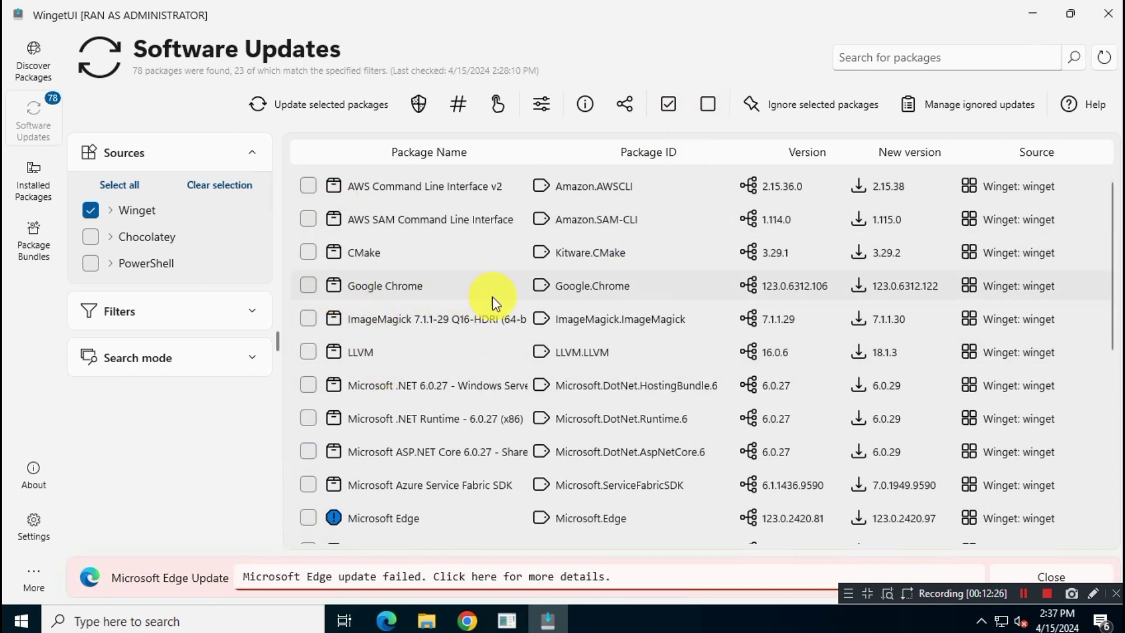
pyautogui.click(306, 287)
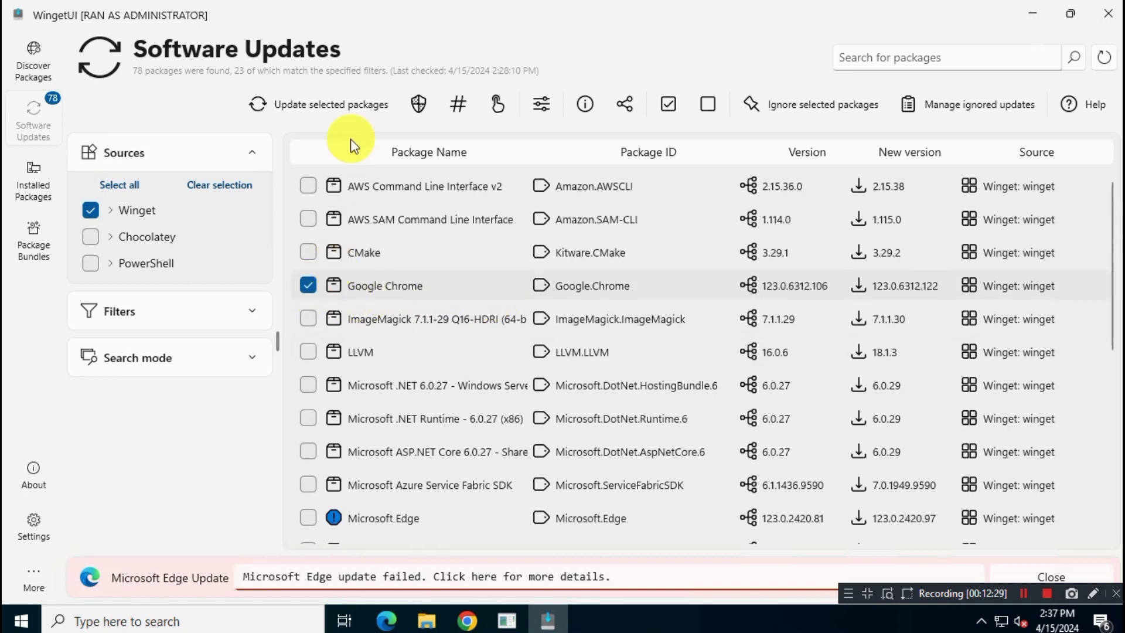
# Update Google Chrome, review the update's live output, then bring Chrome forward
pyautogui.click(332, 104)
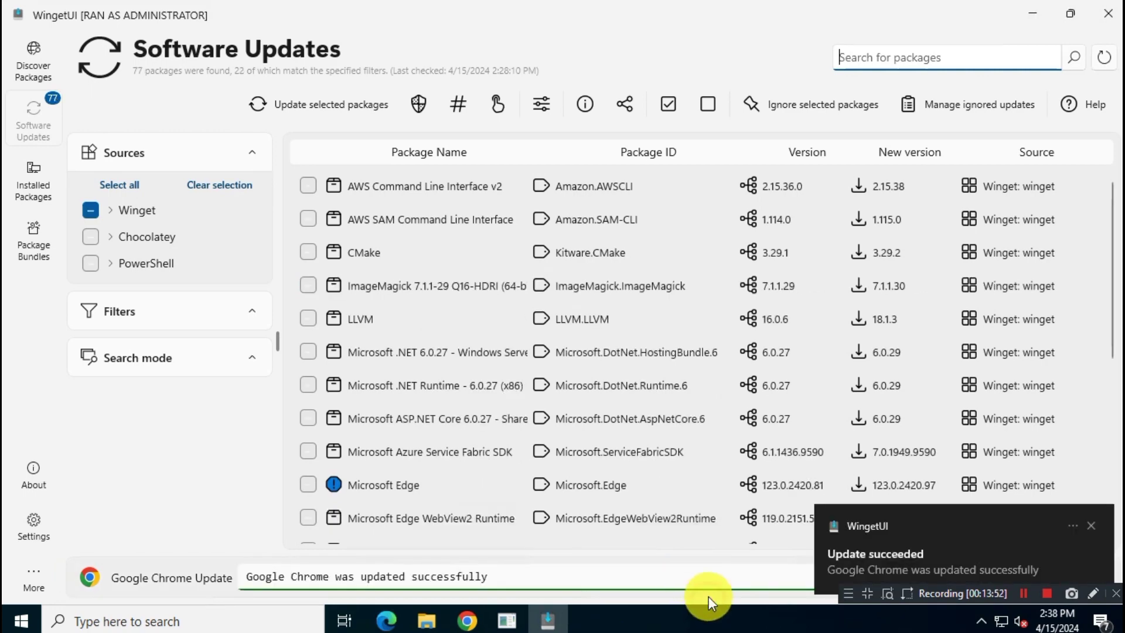
pyautogui.click(722, 575)
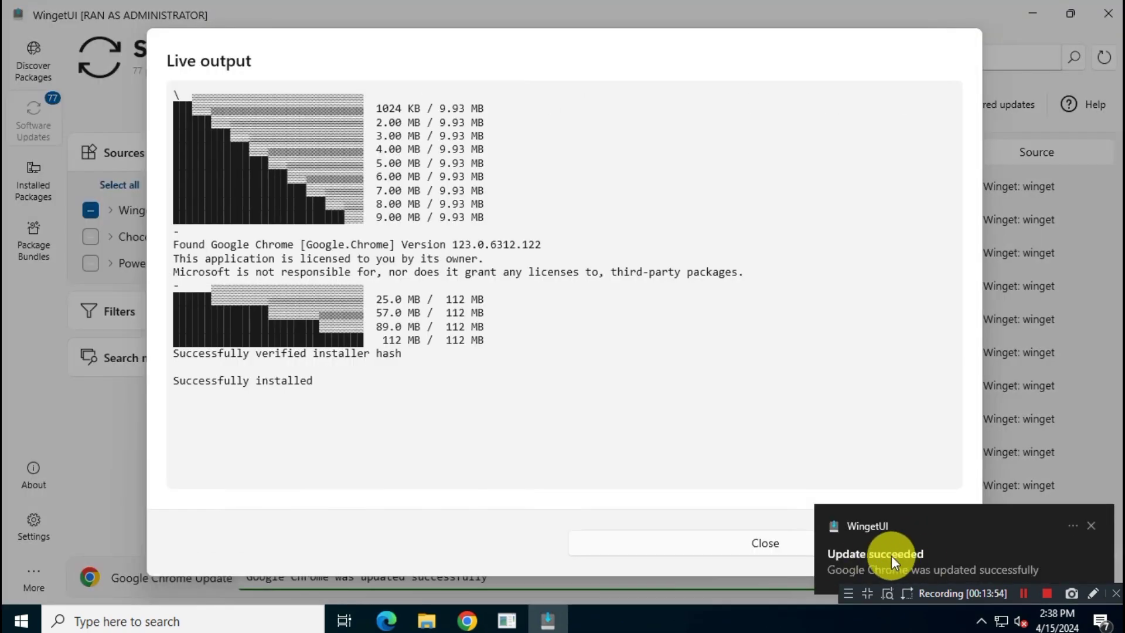
pyautogui.click(772, 544)
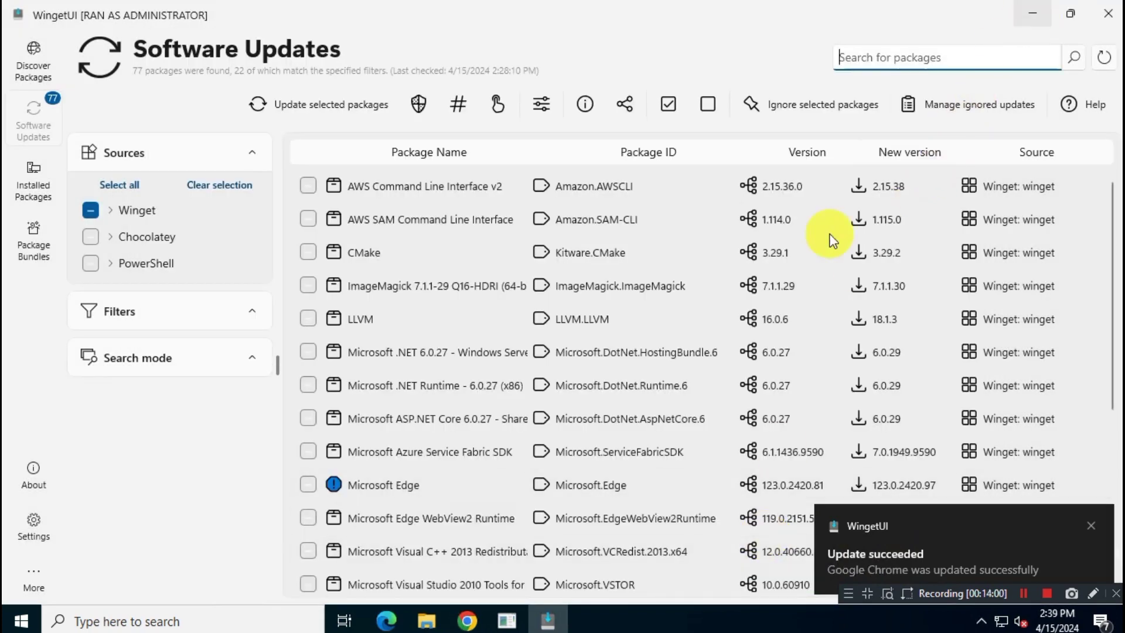
pyautogui.click(467, 620)
# Minimize the Chrome and WingetUI windows and launch Google Chrome from its desktop shortcut
pyautogui.click(1033, 16)
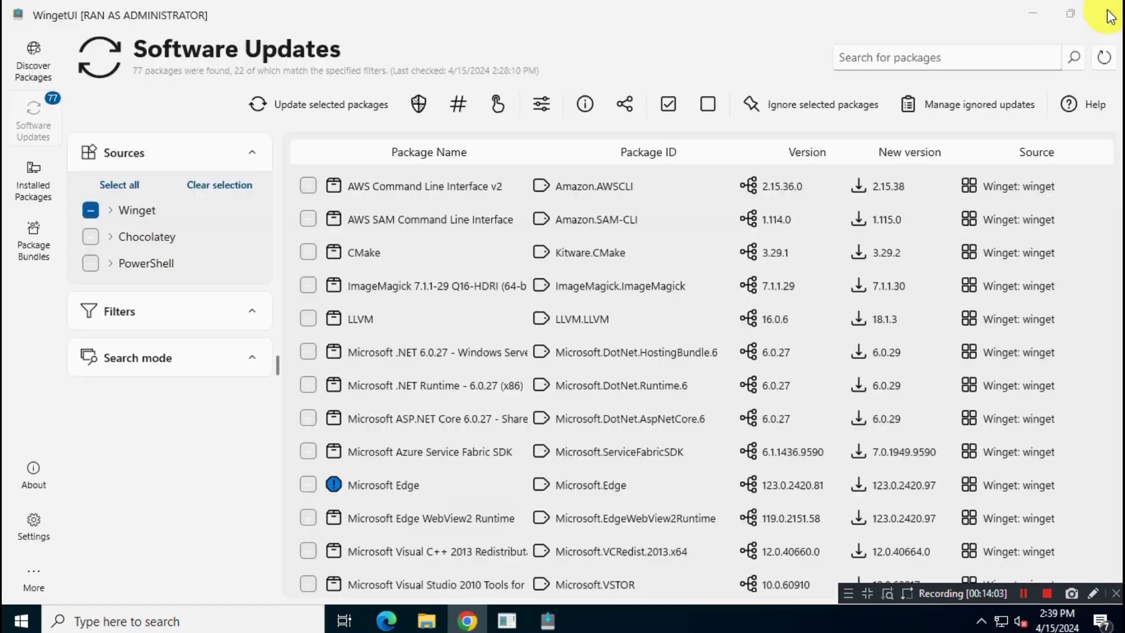
pyautogui.click(1029, 13)
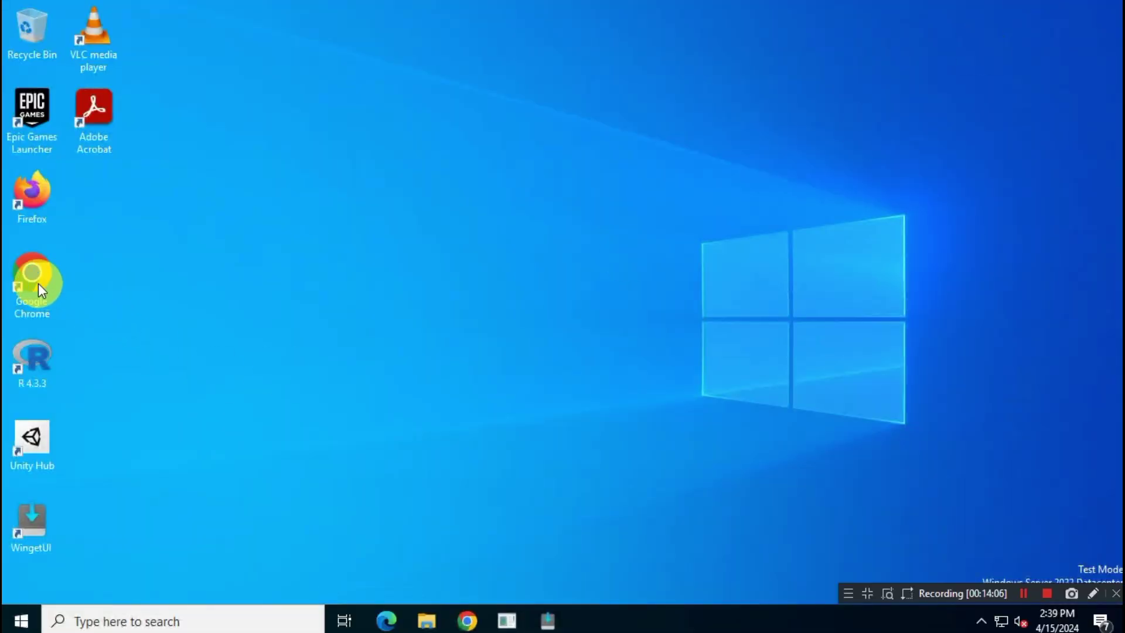
pyautogui.press('Return')
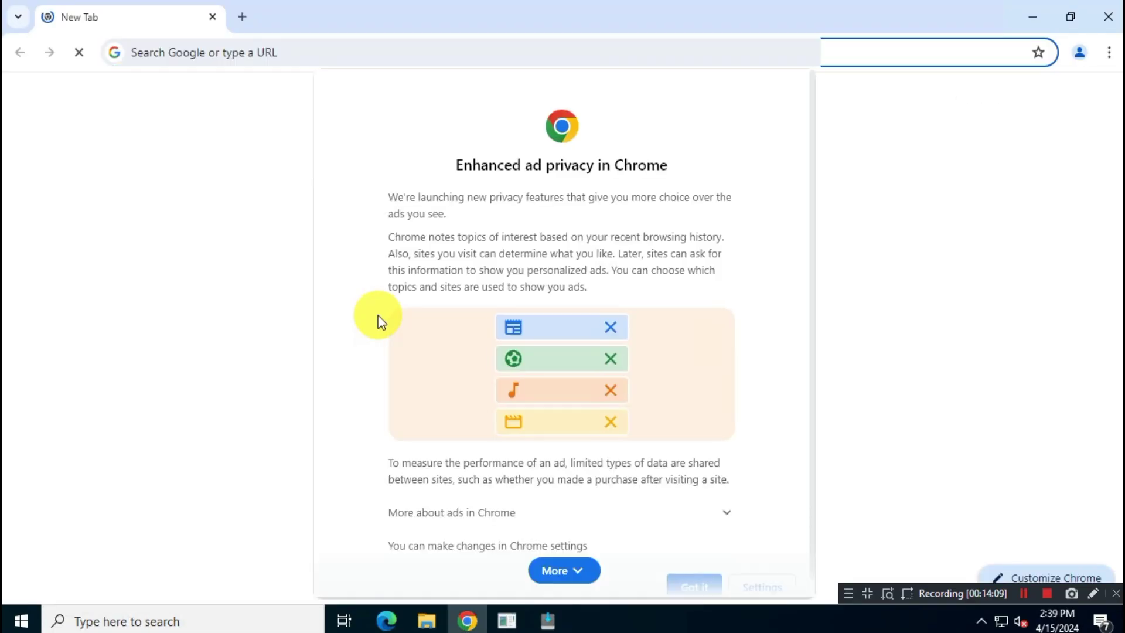
pyautogui.scroll(-1, 700, 381)
# Dismiss Chrome's enhanced ad privacy notice and scroll the main menu to its Help entry
pyautogui.click(700, 570)
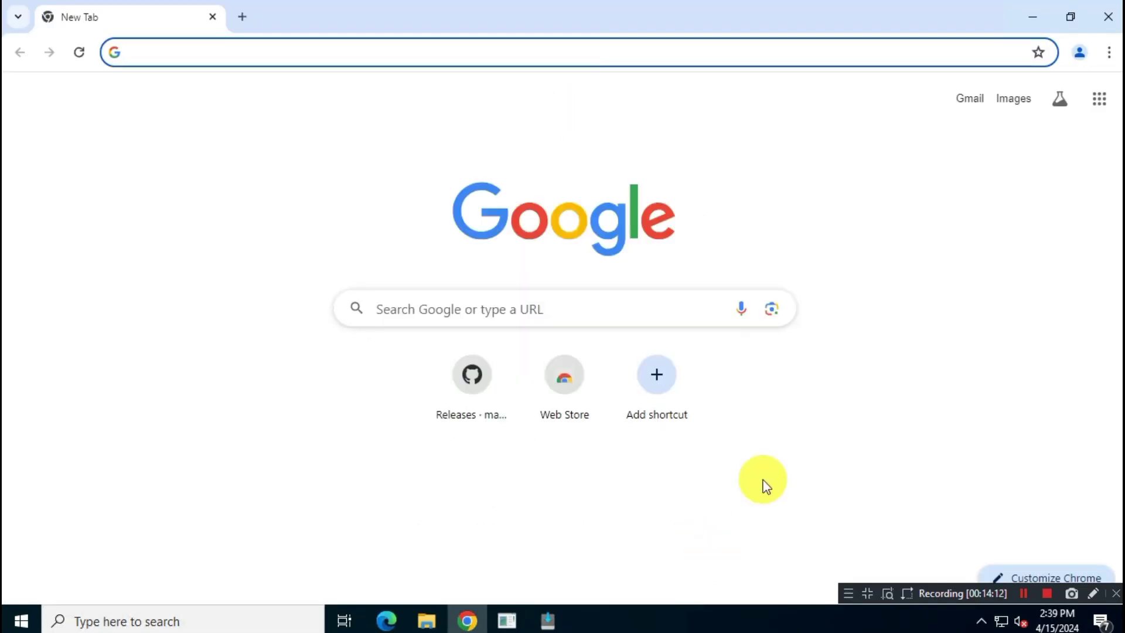
pyautogui.click(1110, 52)
pyautogui.scroll(-3, 914, 468)
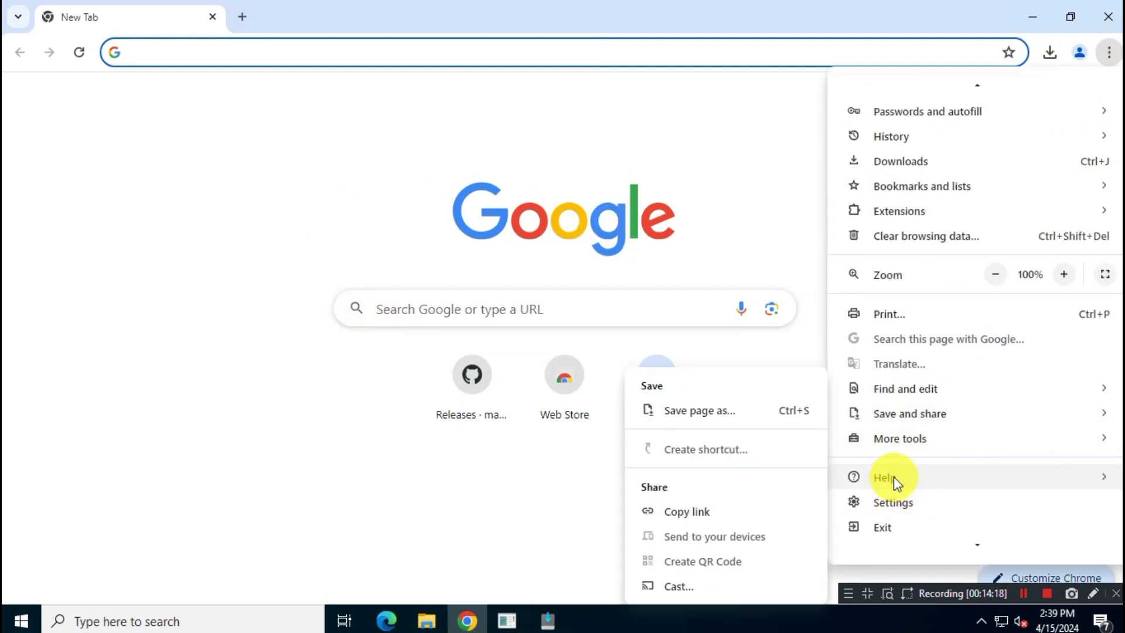